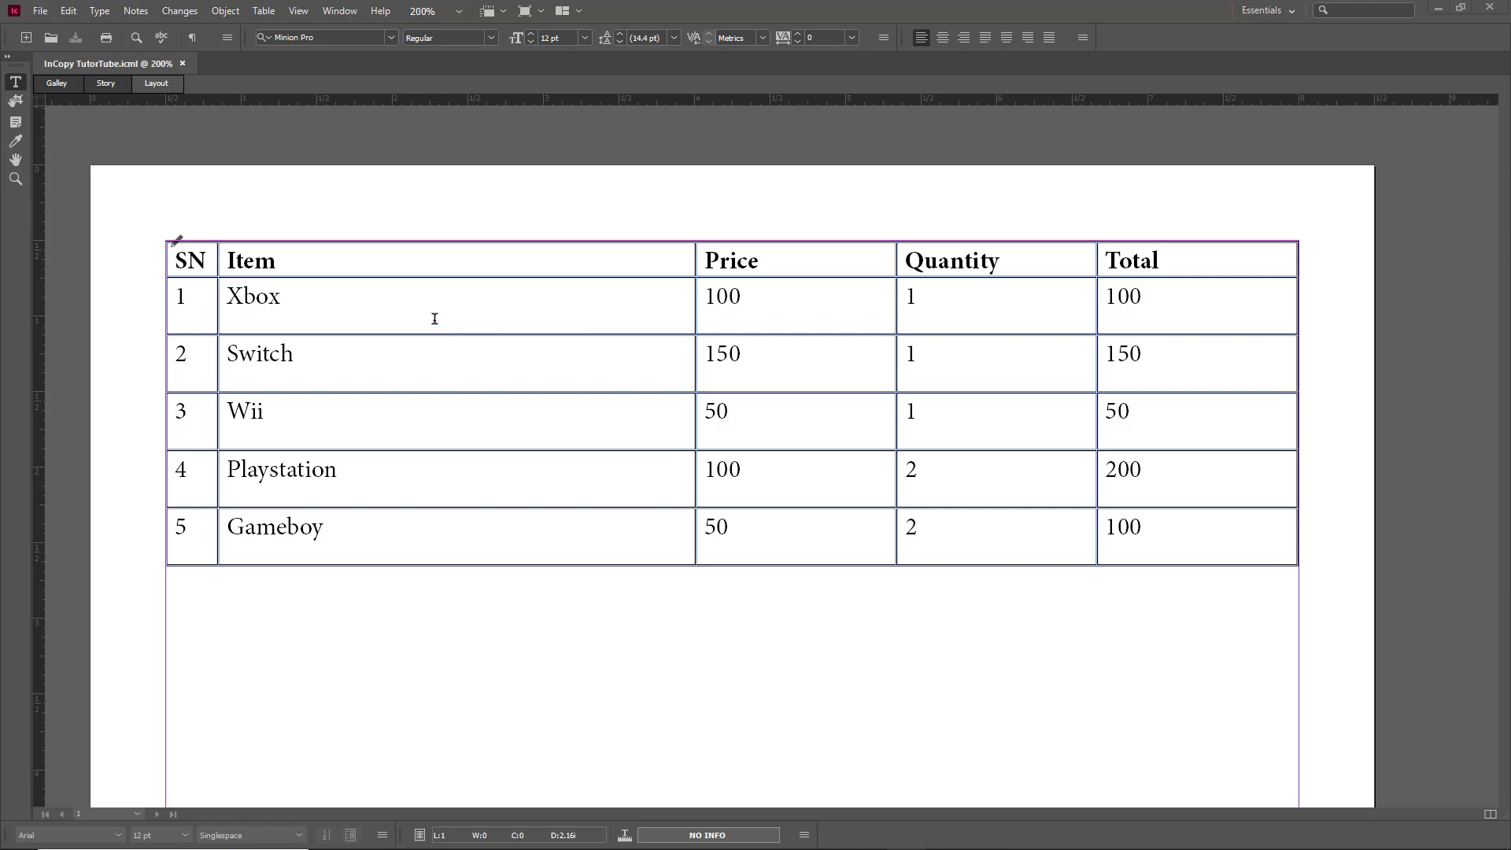
Step: From the SN header cell, open Table Options at Alternating Row Strokes
{"action": "left_click", "coordinate": [185, 260]}
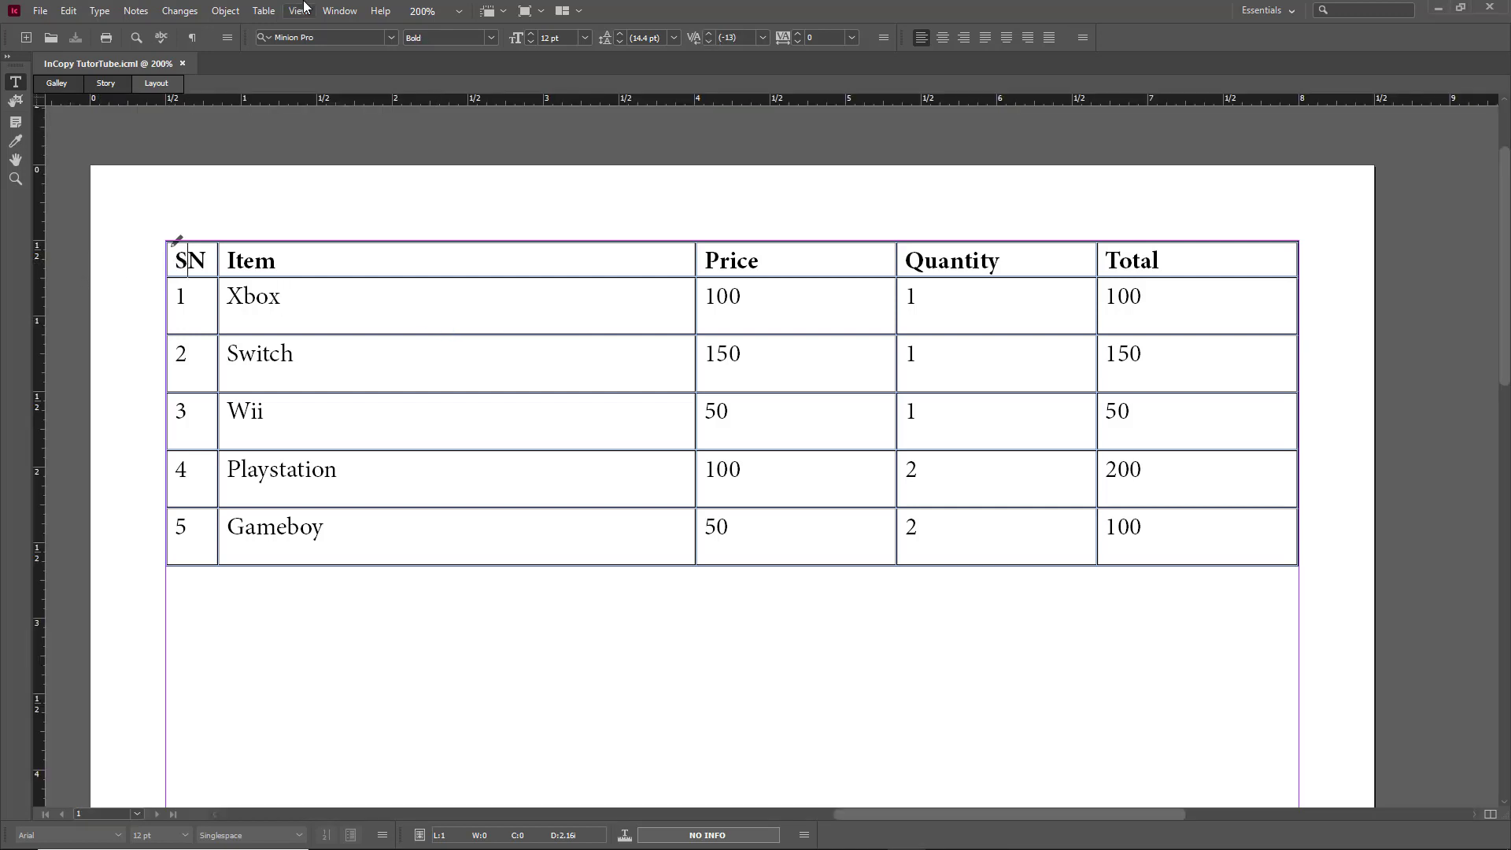
{"action": "left_click", "coordinate": [264, 11]}
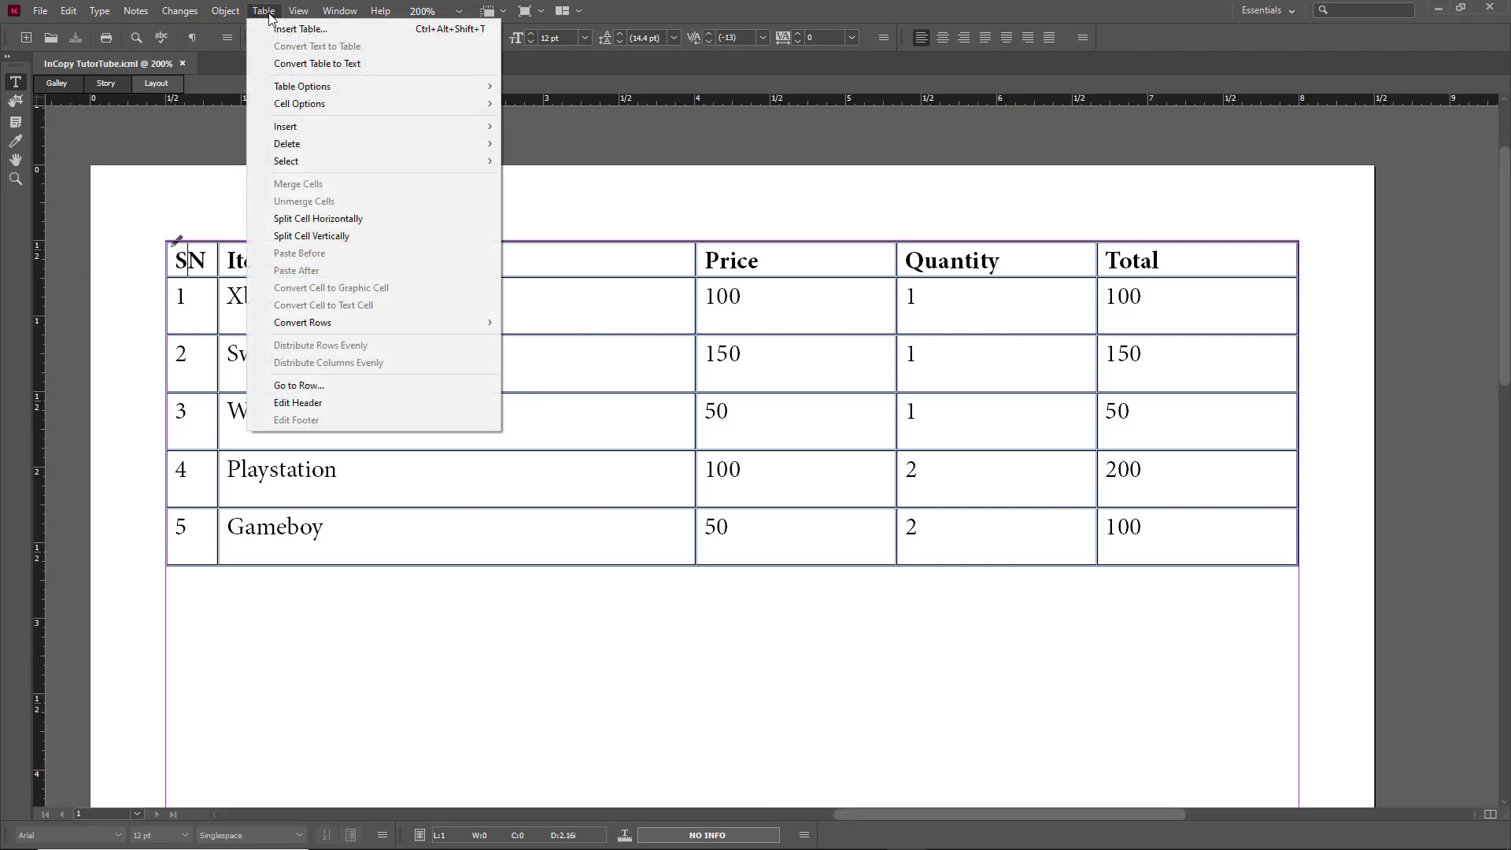
{"action": "mouse_move", "coordinate": [306, 91]}
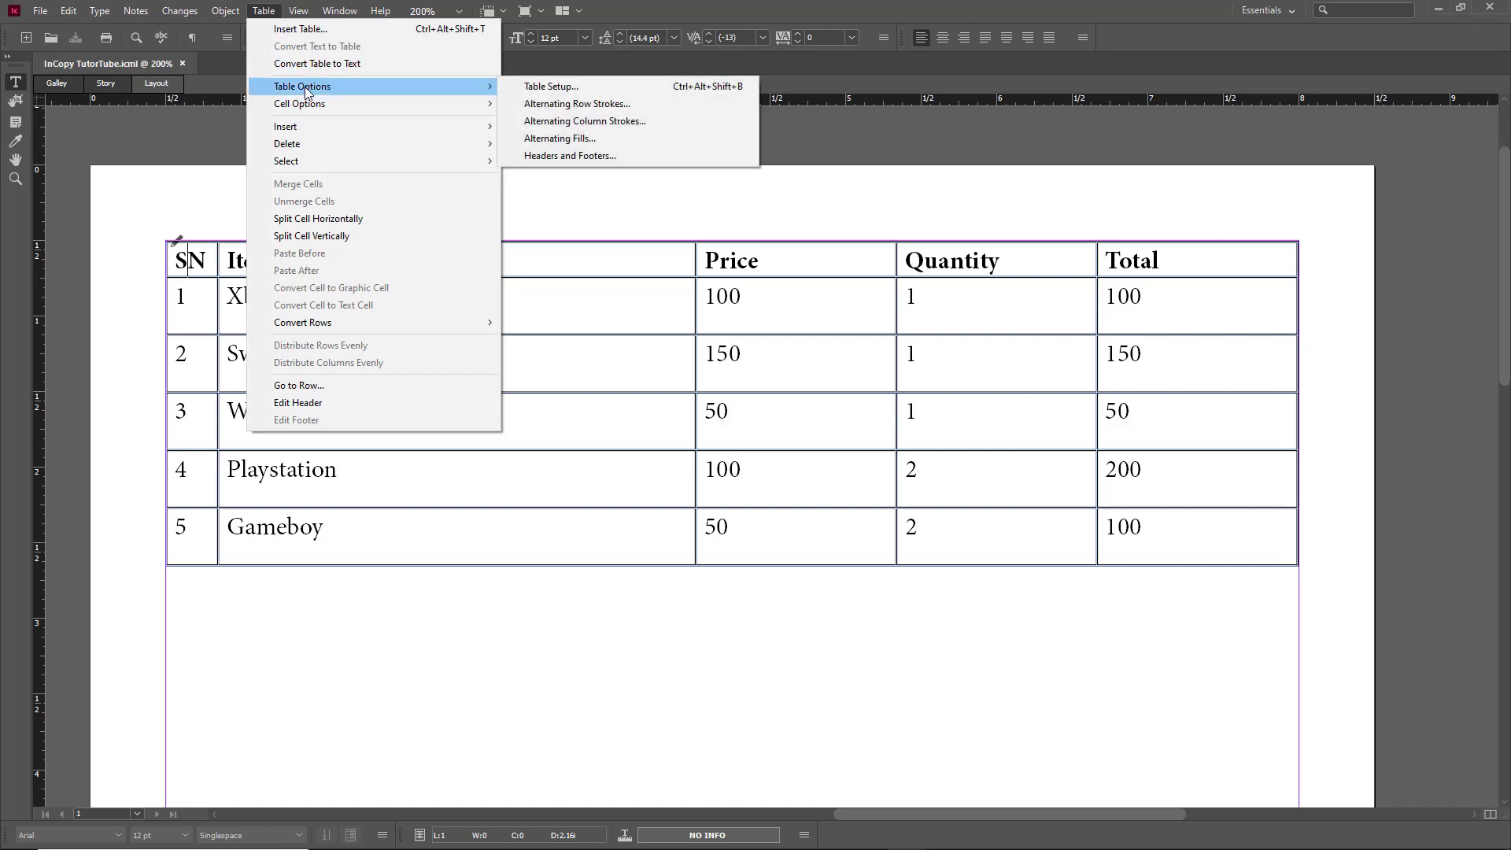
{"action": "left_click", "coordinate": [622, 106]}
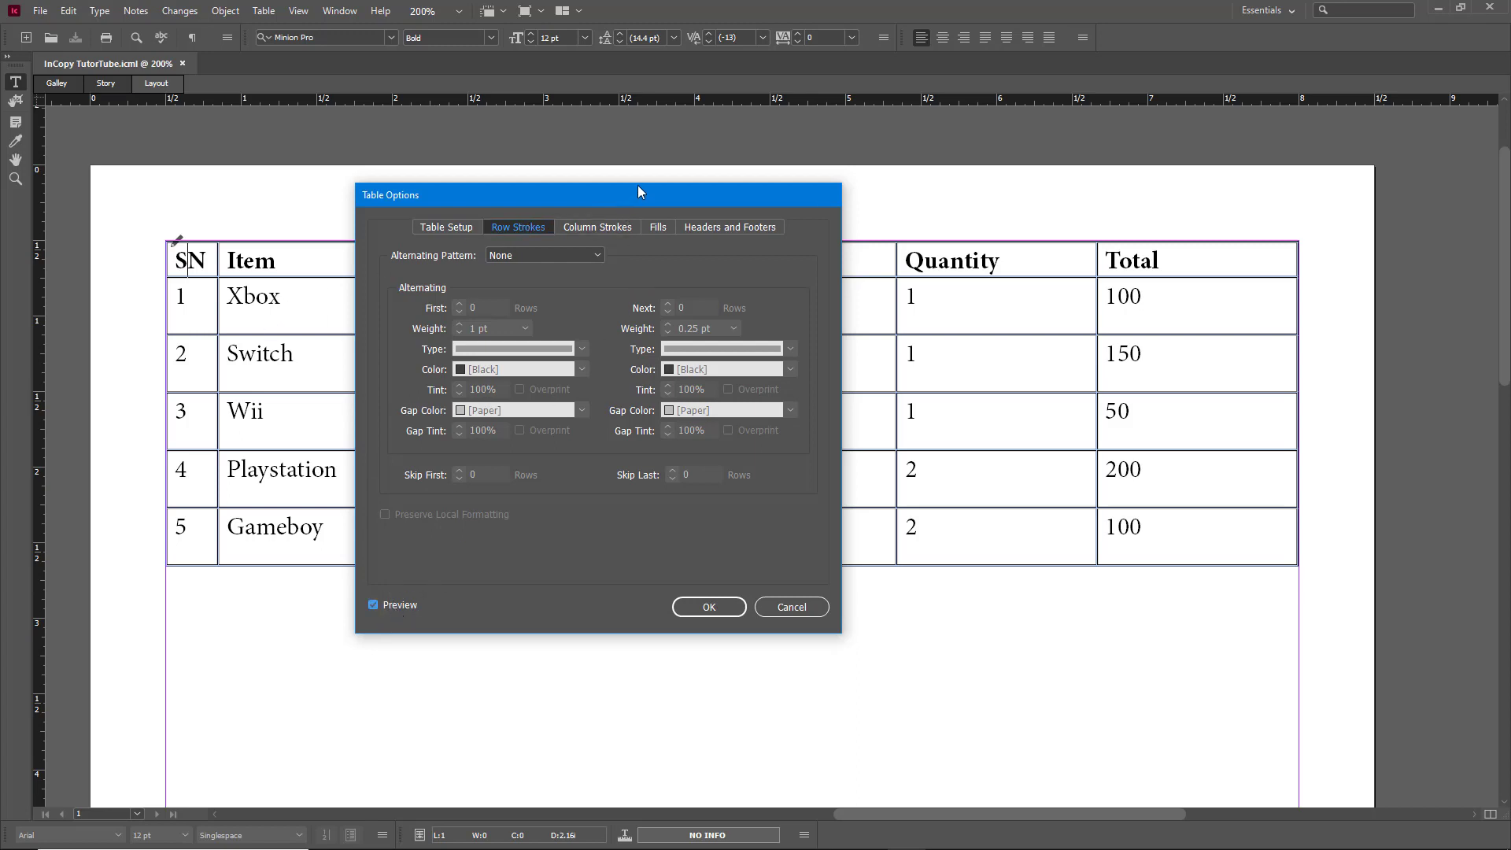
Step: Move the dialog aside and preview Every Other, Every Second and Every Third Row patterns, then None
{"action": "left_click_drag", "start_coordinate": [638, 191], "coordinate": [1110, 196]}
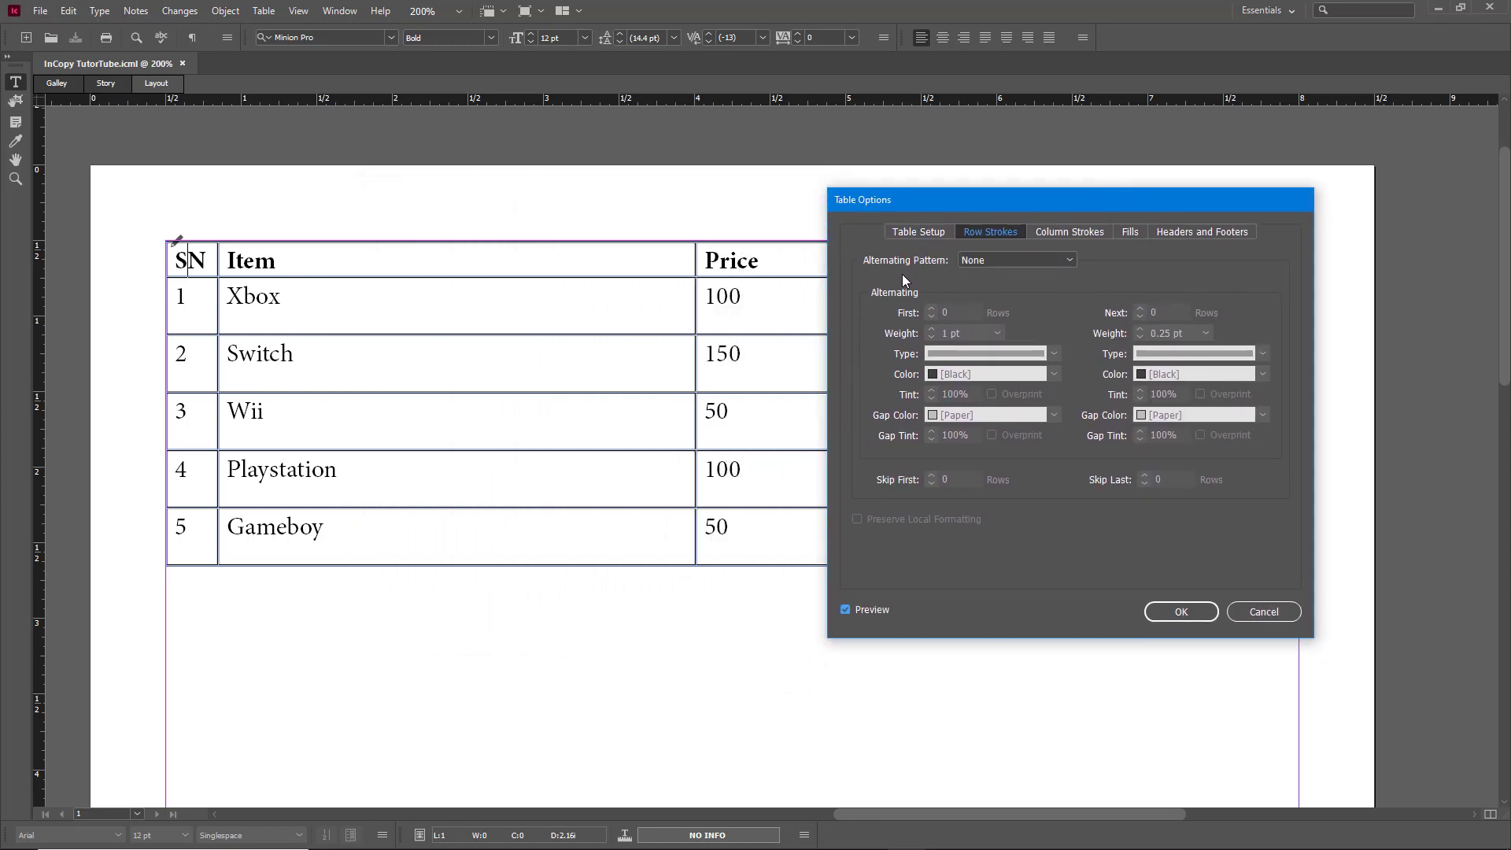
{"action": "left_click", "coordinate": [992, 258]}
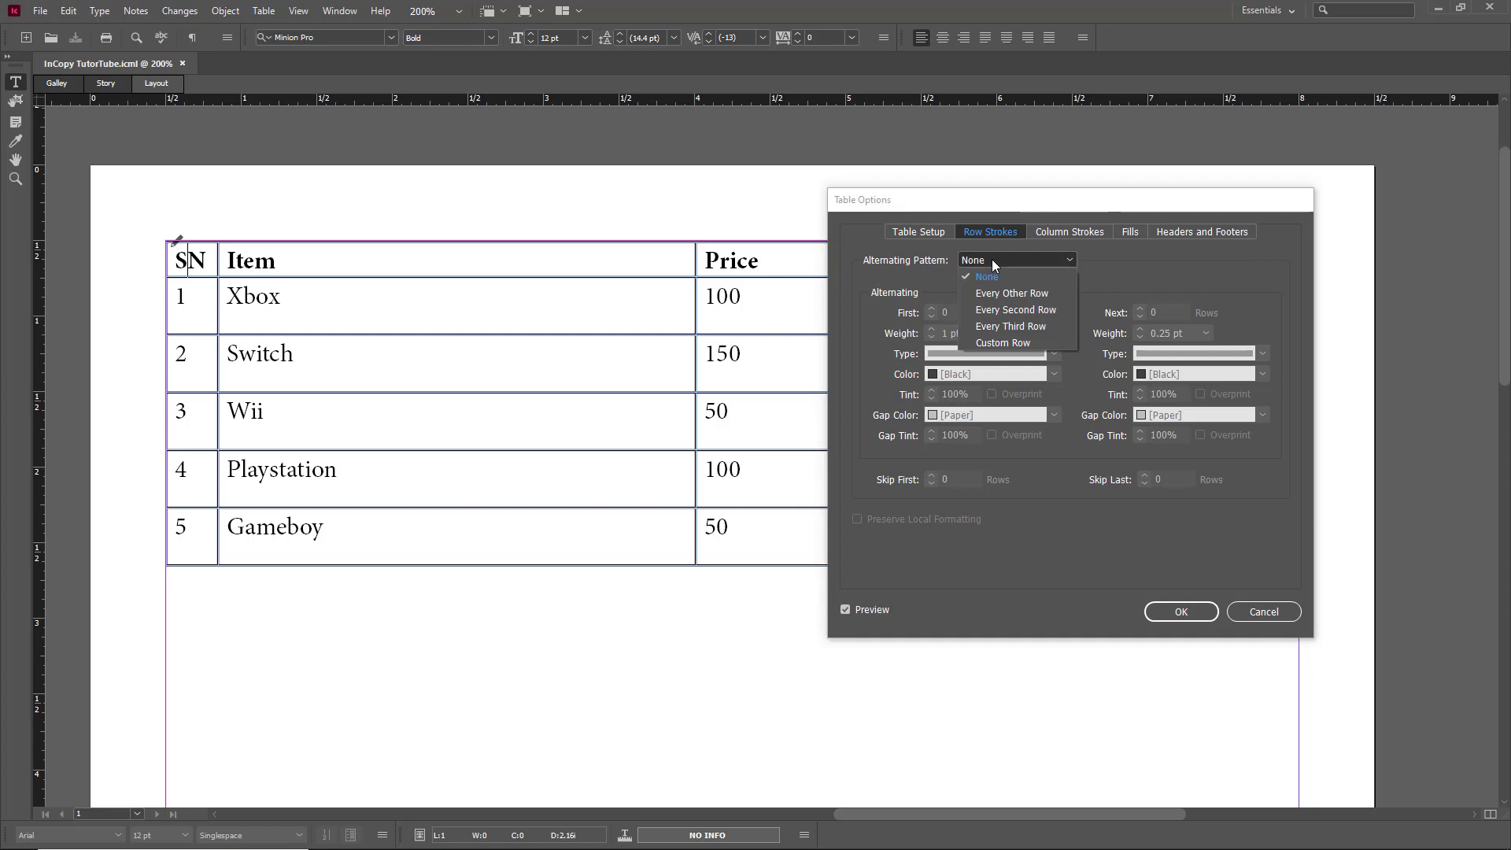
{"action": "left_click", "coordinate": [1023, 292]}
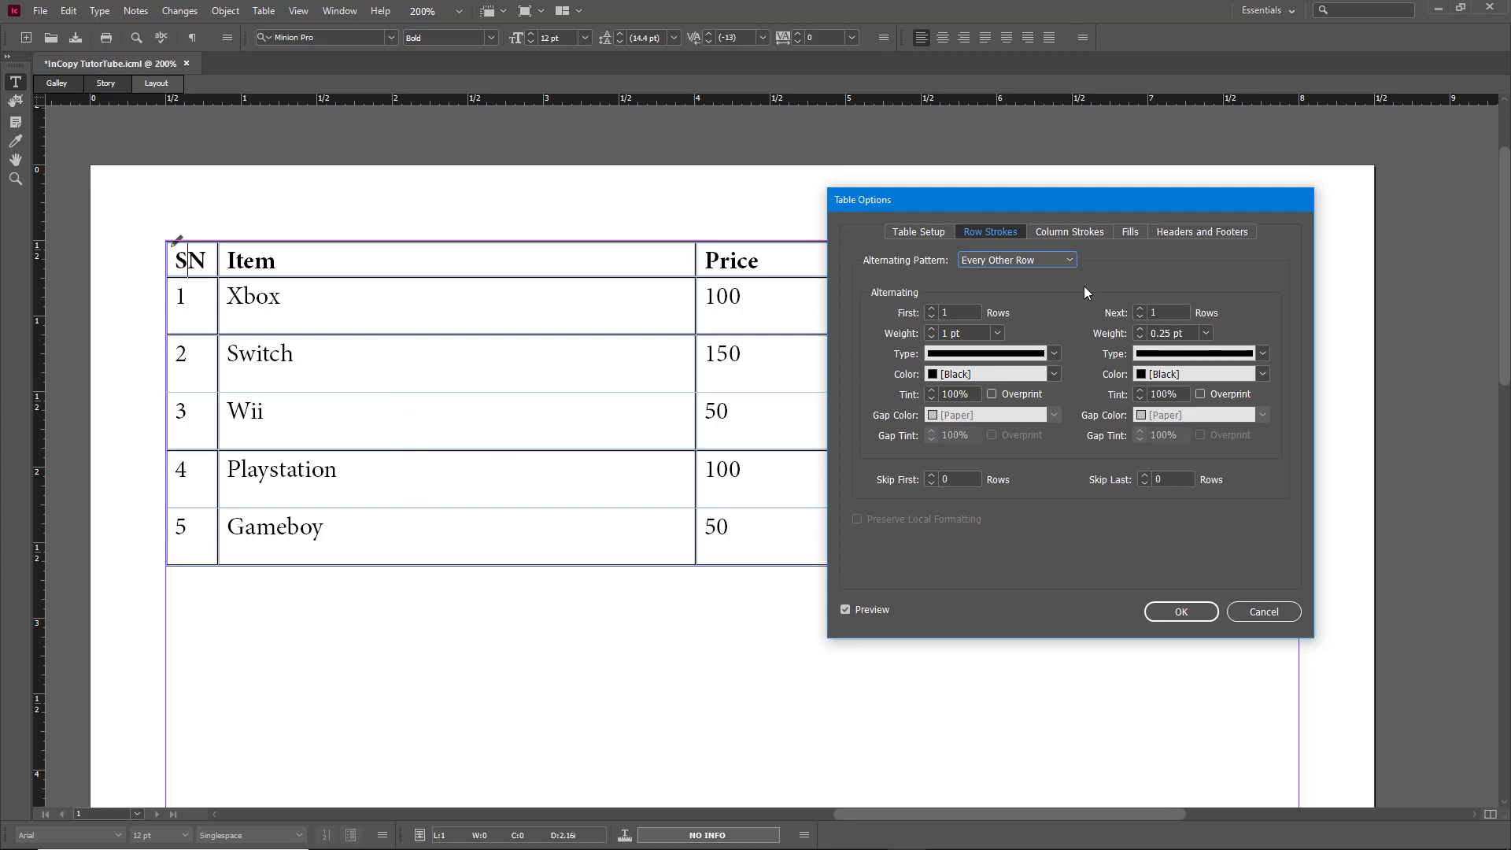
{"action": "left_click", "coordinate": [1045, 261]}
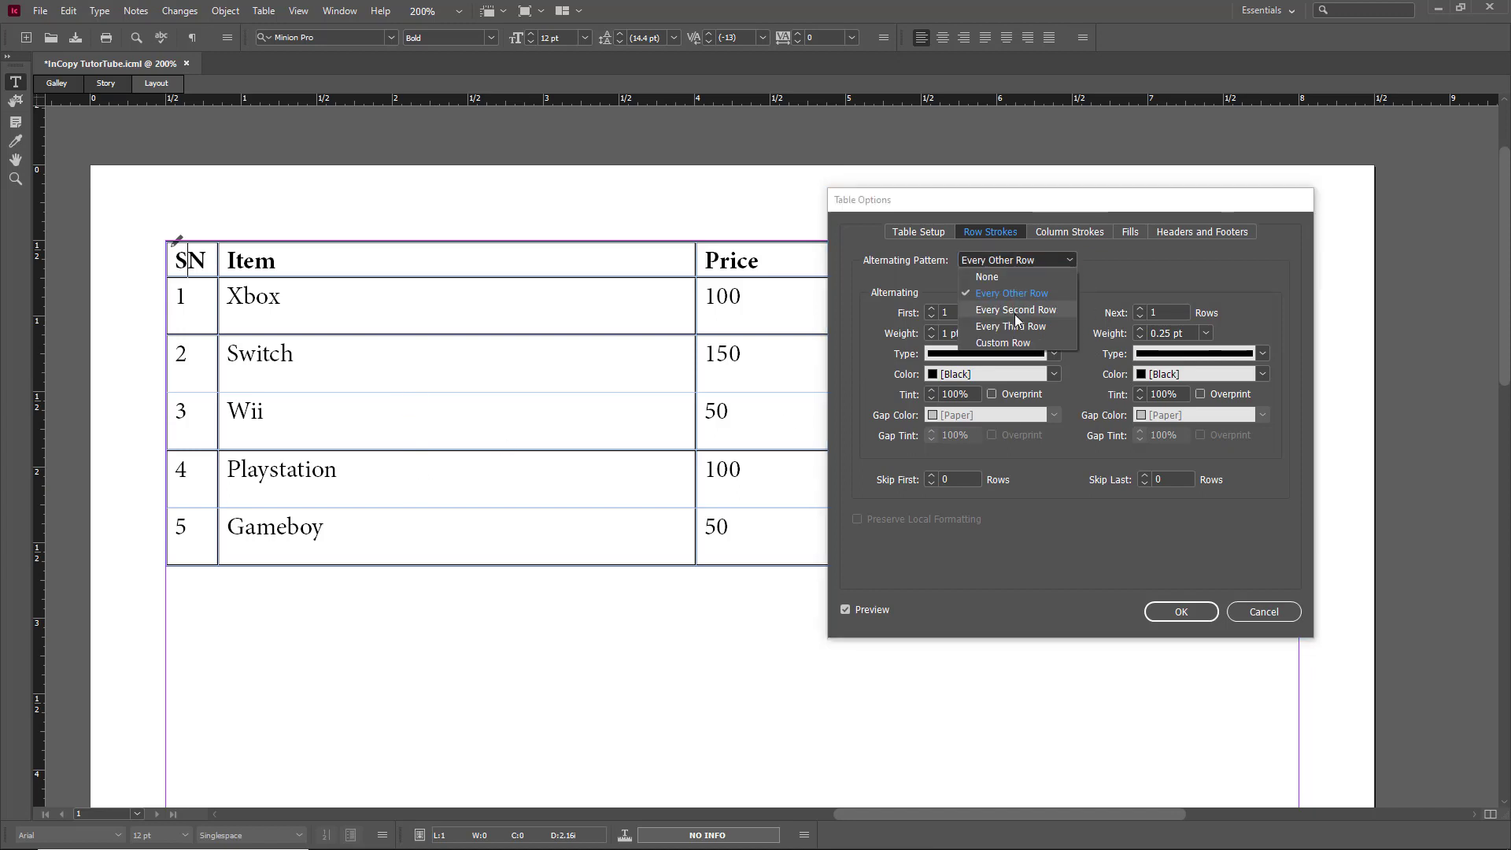
{"action": "left_click", "coordinate": [1015, 311]}
{"action": "left_click", "coordinate": [1036, 267]}
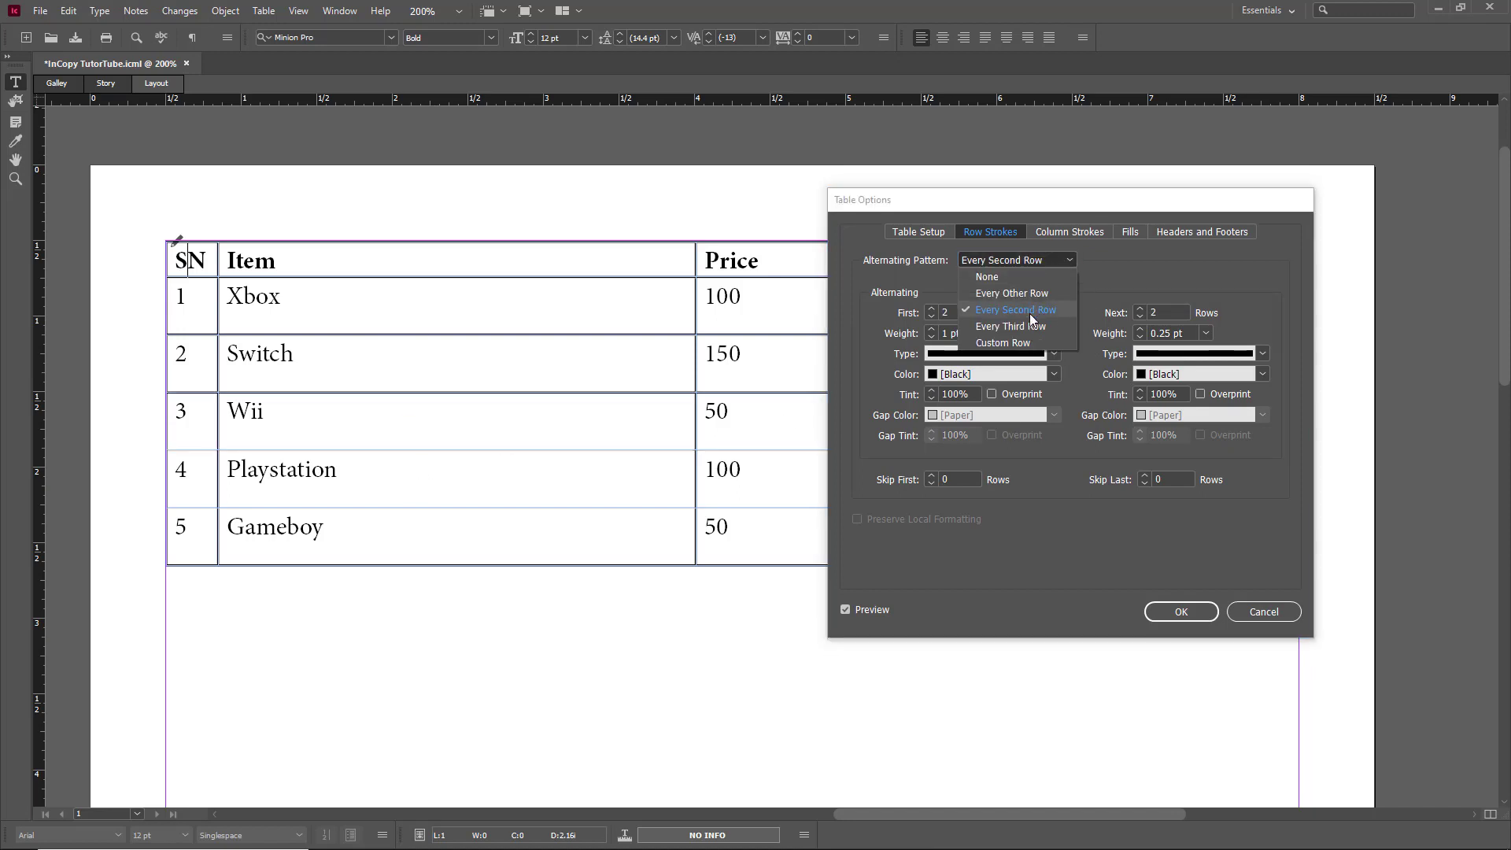
{"action": "left_click", "coordinate": [1028, 327]}
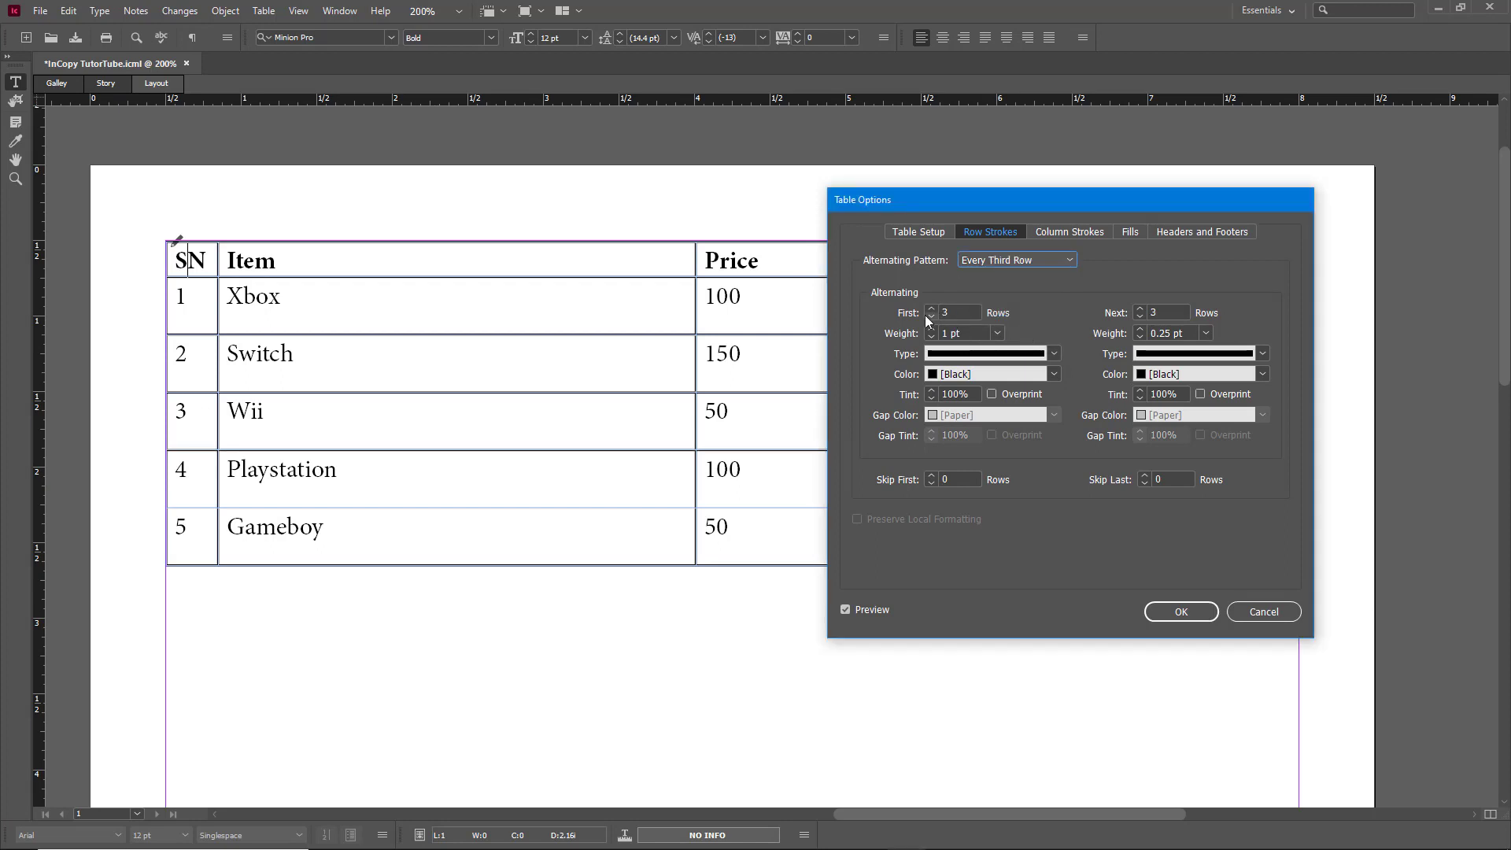
{"action": "left_click", "coordinate": [1035, 261]}
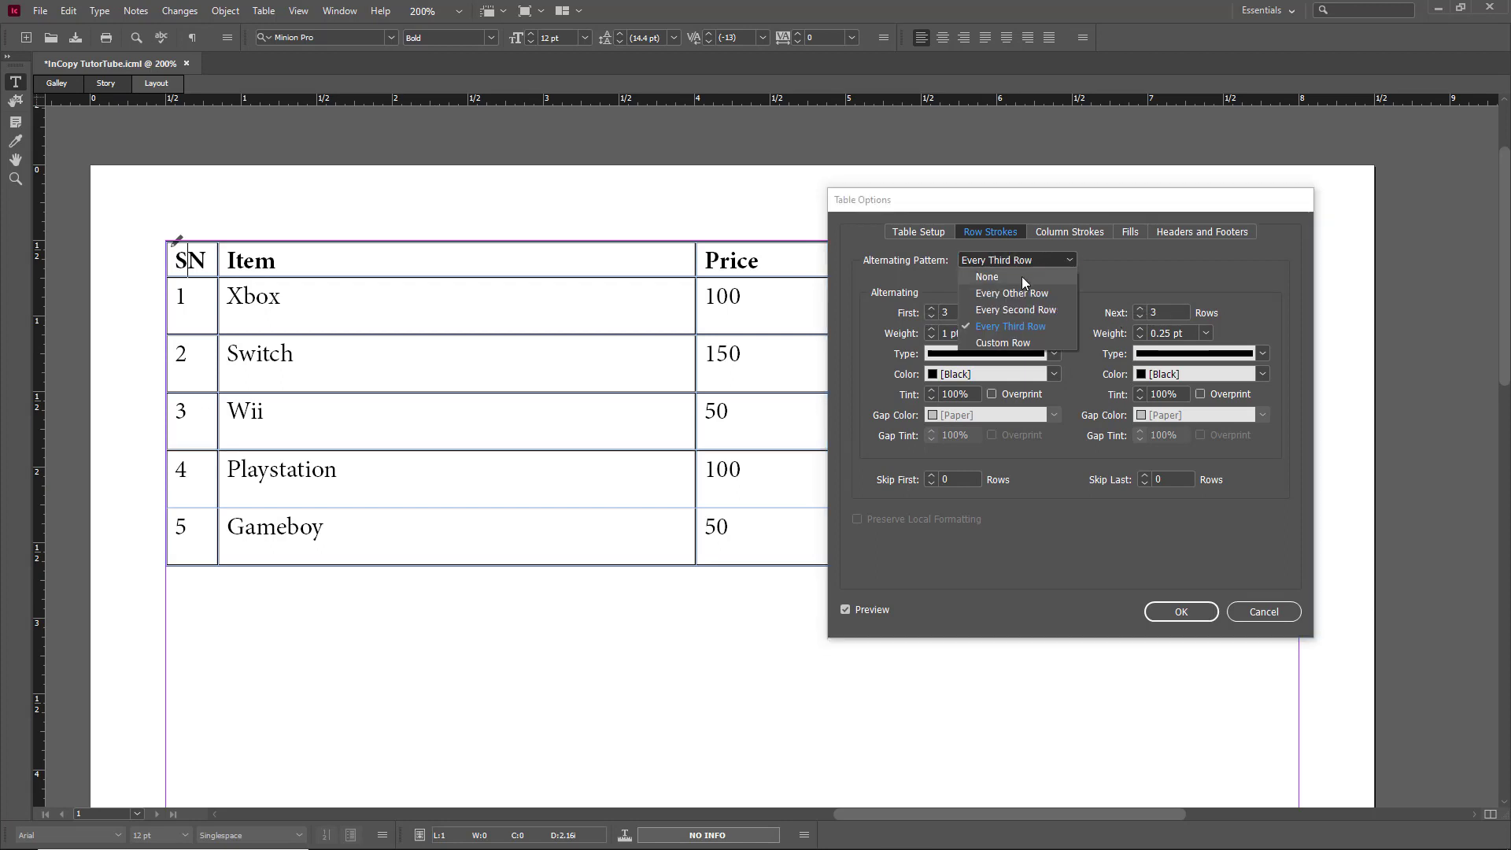
{"action": "left_click", "coordinate": [1022, 276]}
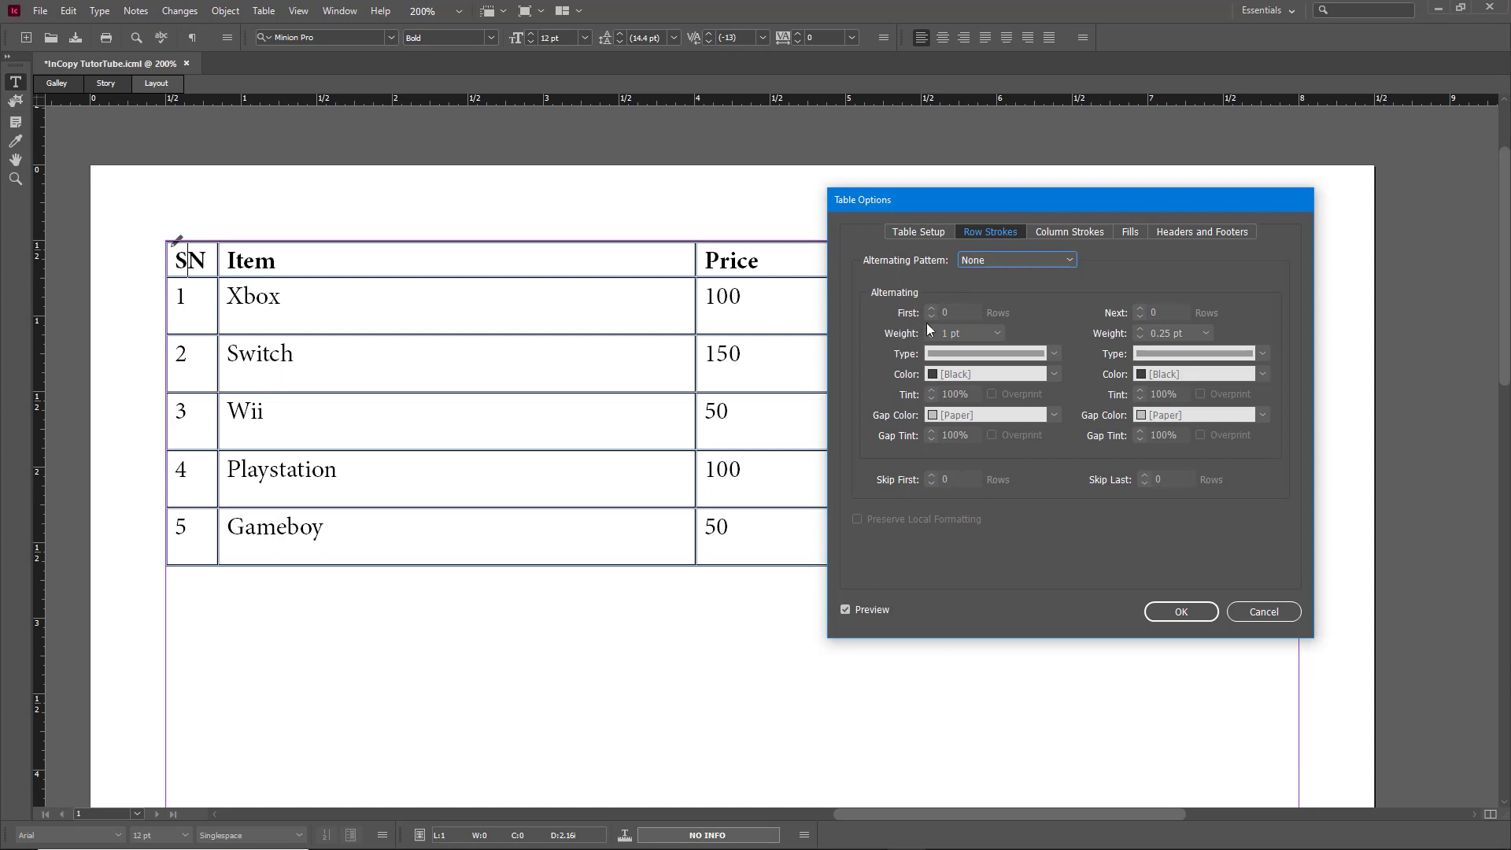
Step: Choose the Custom Row pattern with First 1 row and Next 2 rows
{"action": "left_click", "coordinate": [1009, 260]}
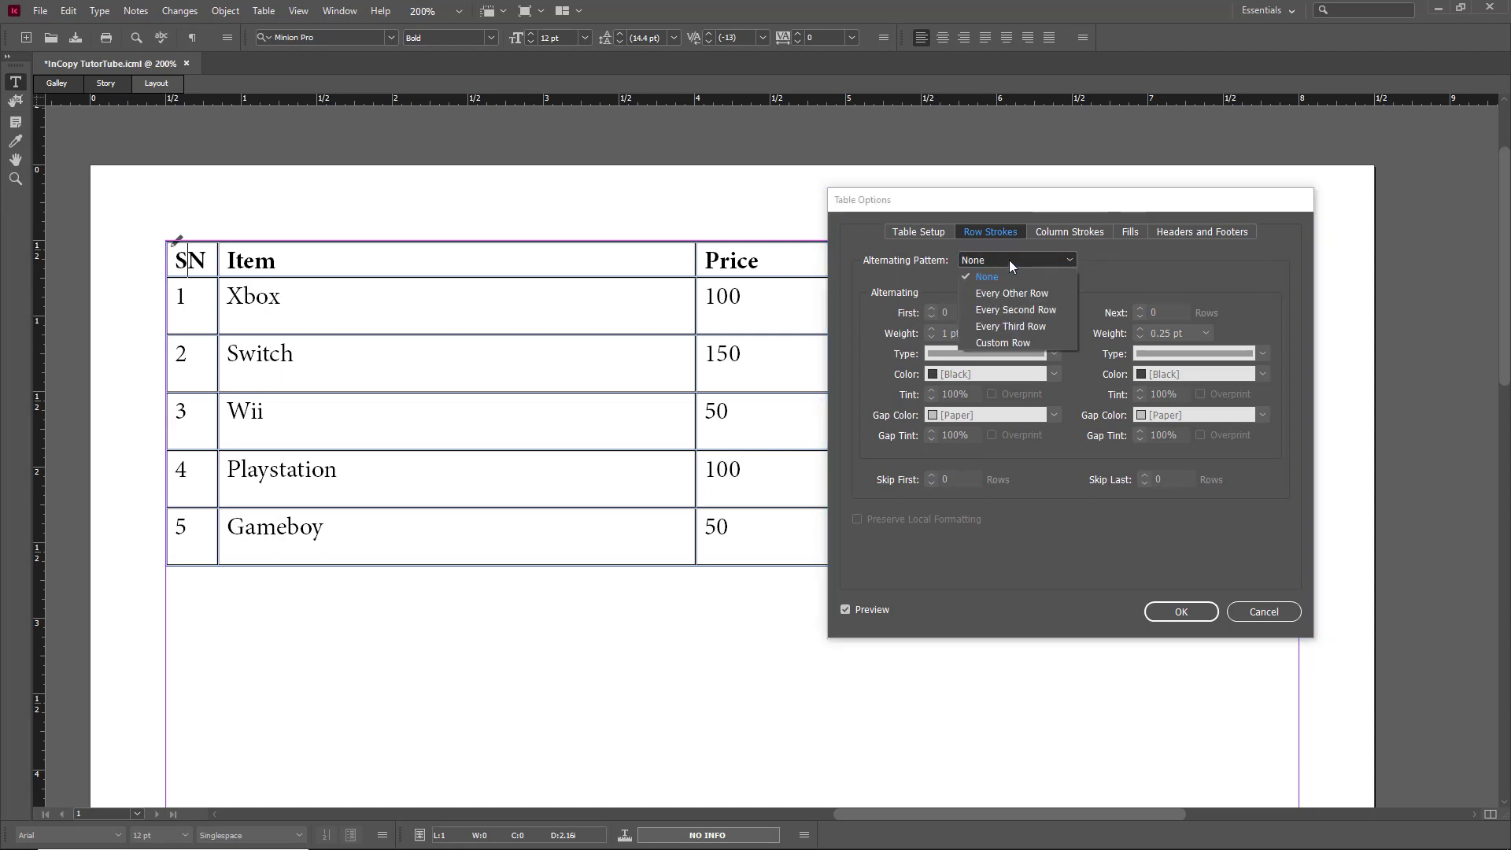
{"action": "left_click", "coordinate": [997, 341]}
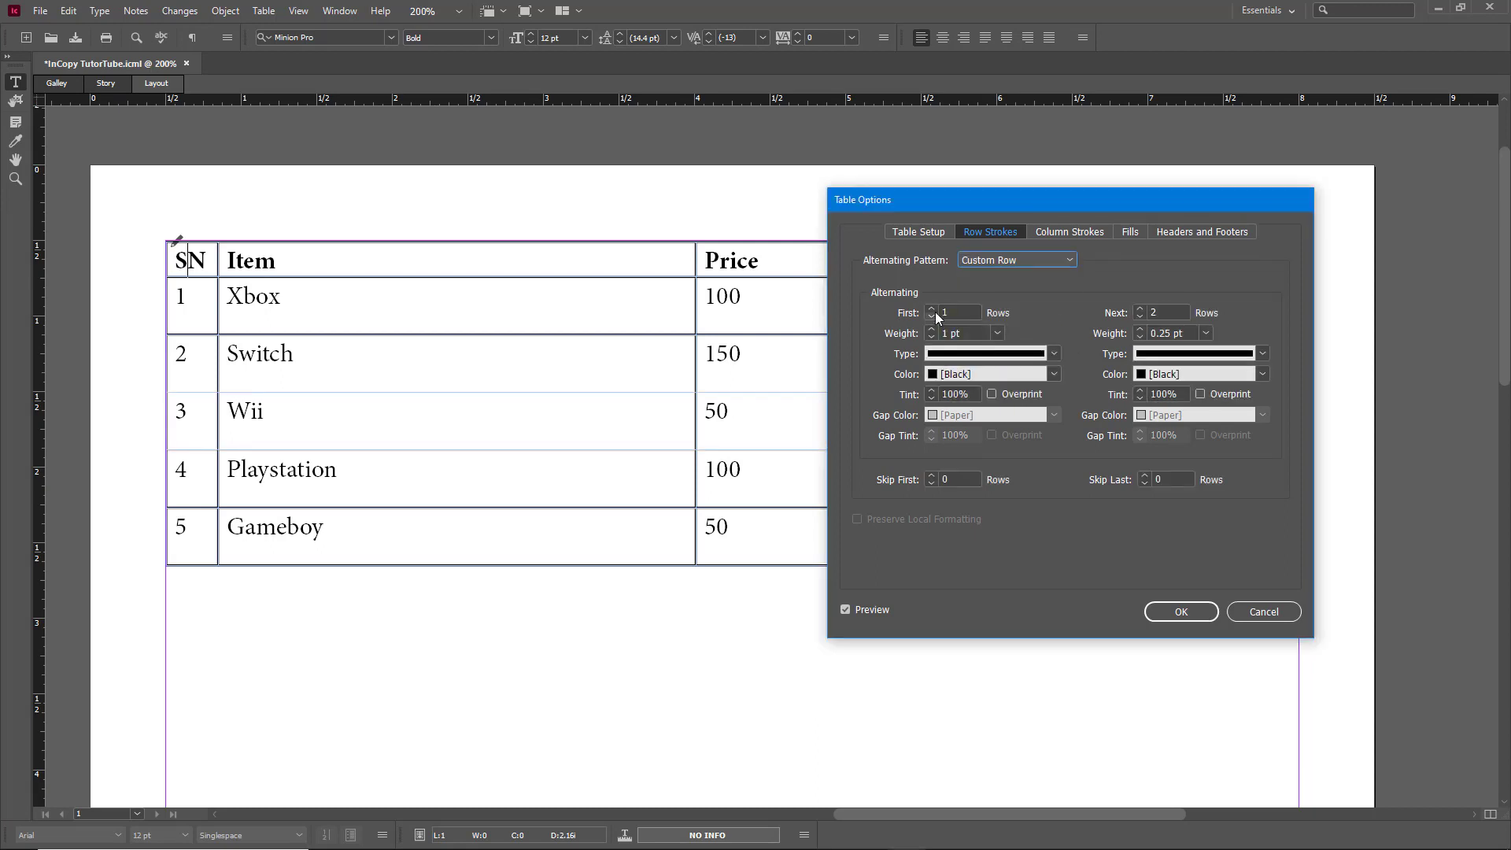
{"action": "left_click", "coordinate": [935, 311]}
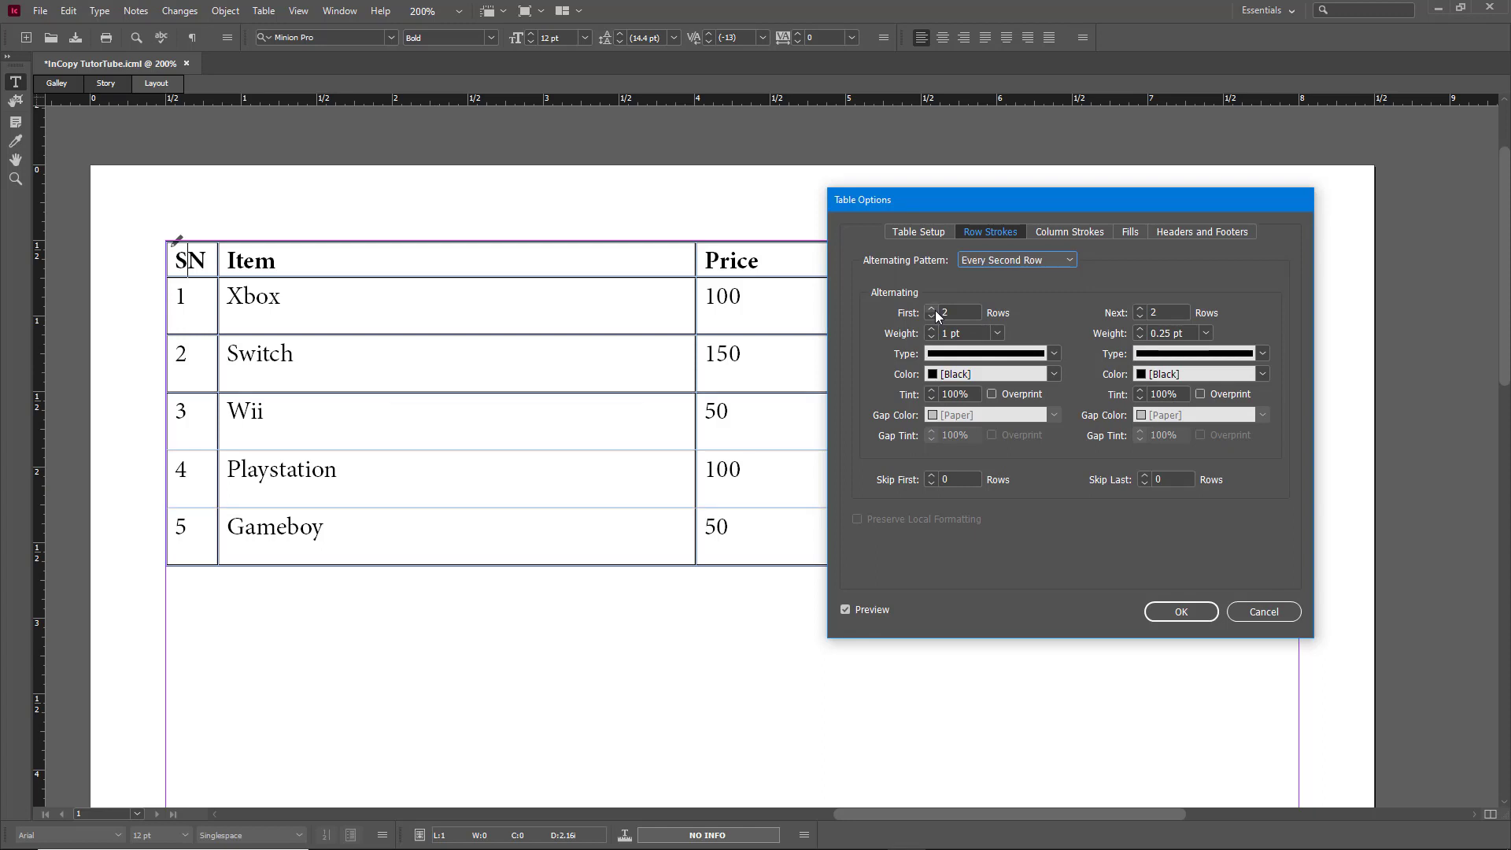
{"action": "left_click", "coordinate": [935, 316]}
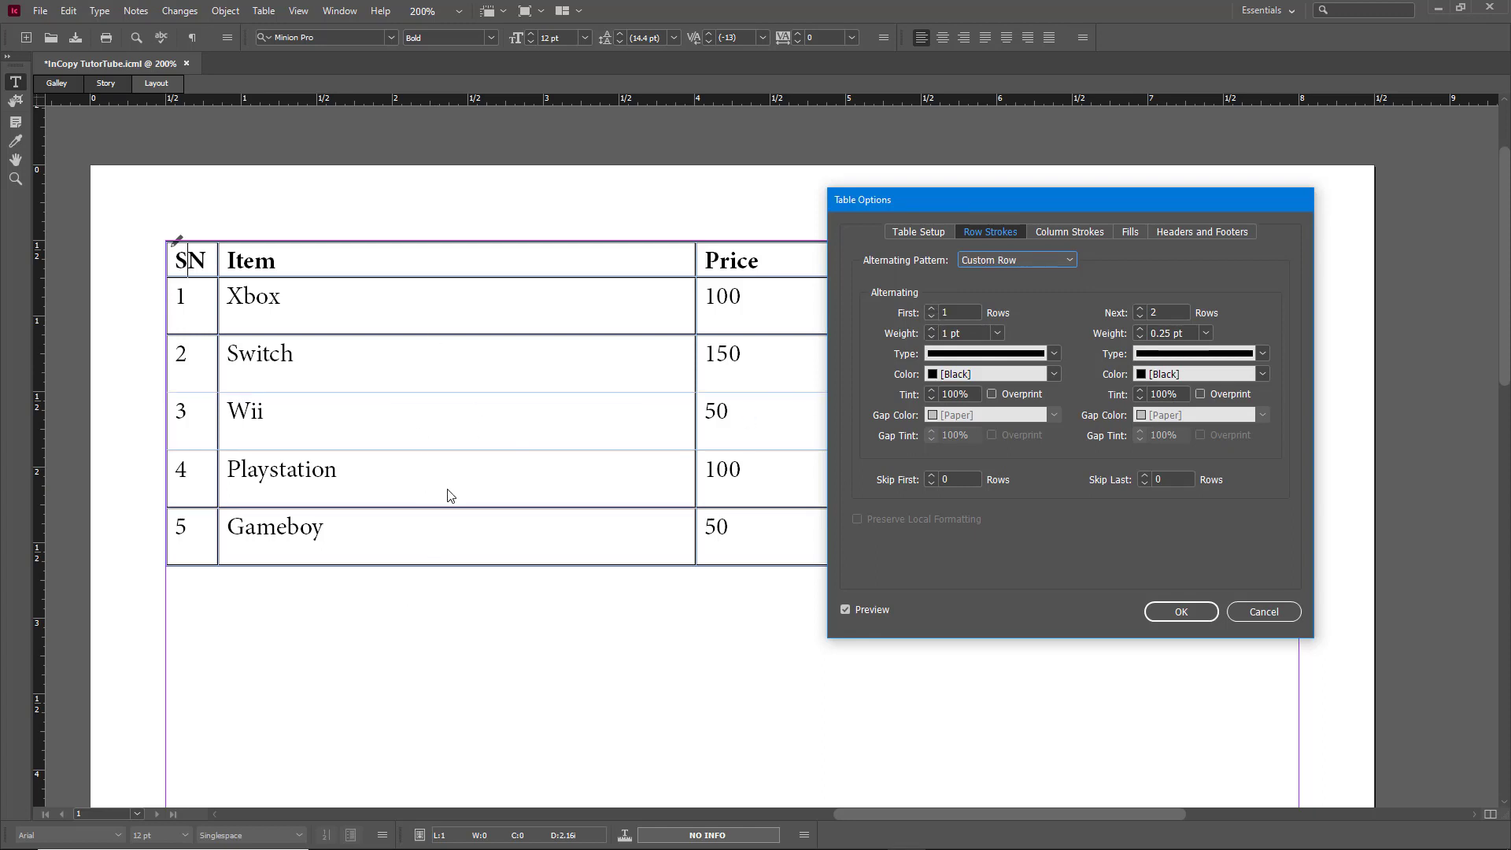
Step: Expand the table to 7 body rows plus 1 footer row in Table Setup
{"action": "left_click", "coordinate": [921, 233]}
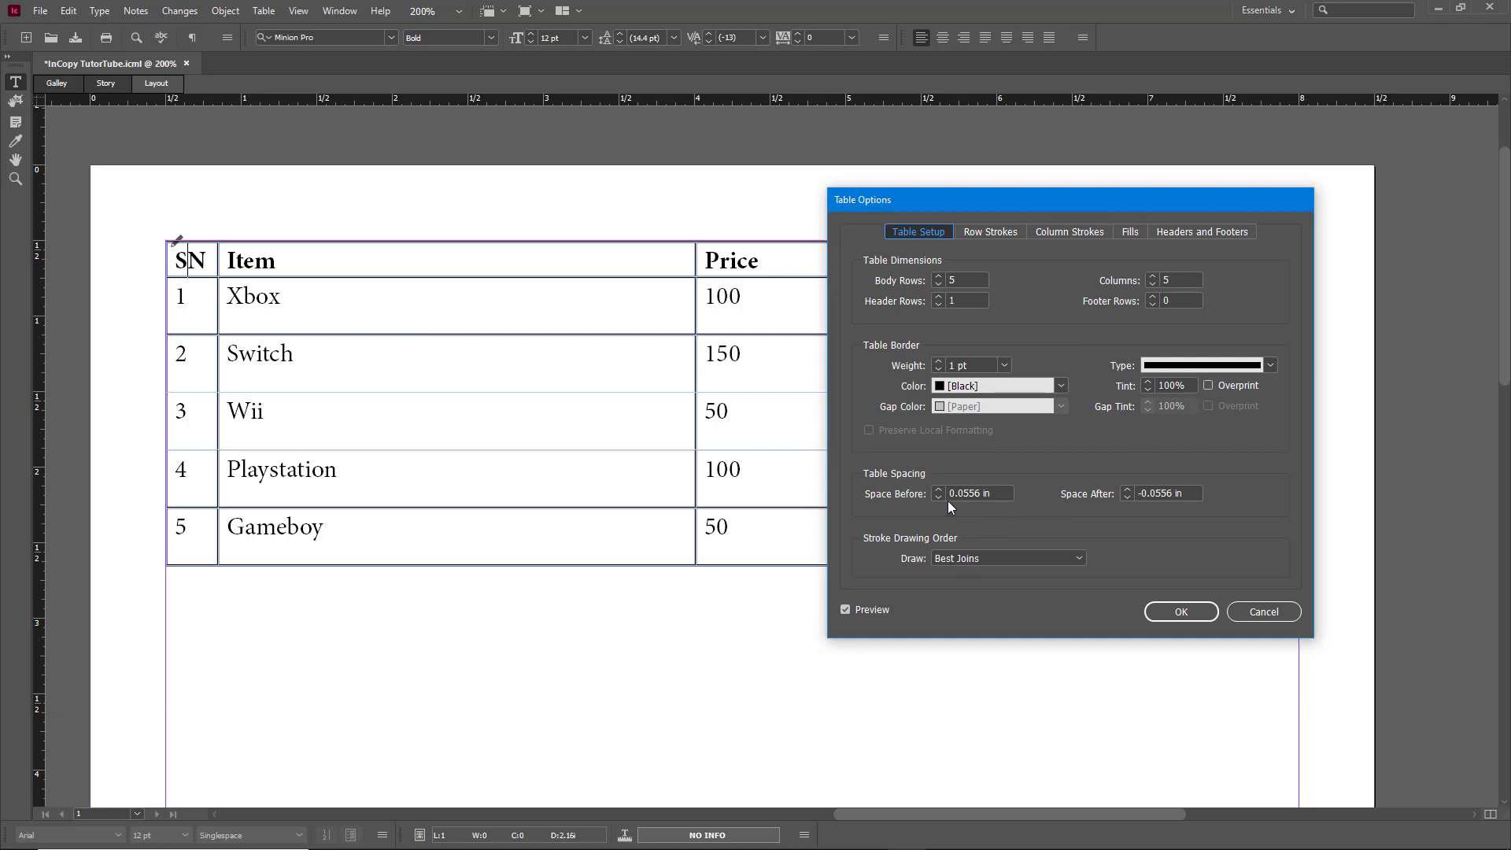
{"action": "left_click", "coordinate": [939, 276]}
{"action": "left_click", "coordinate": [939, 276]}
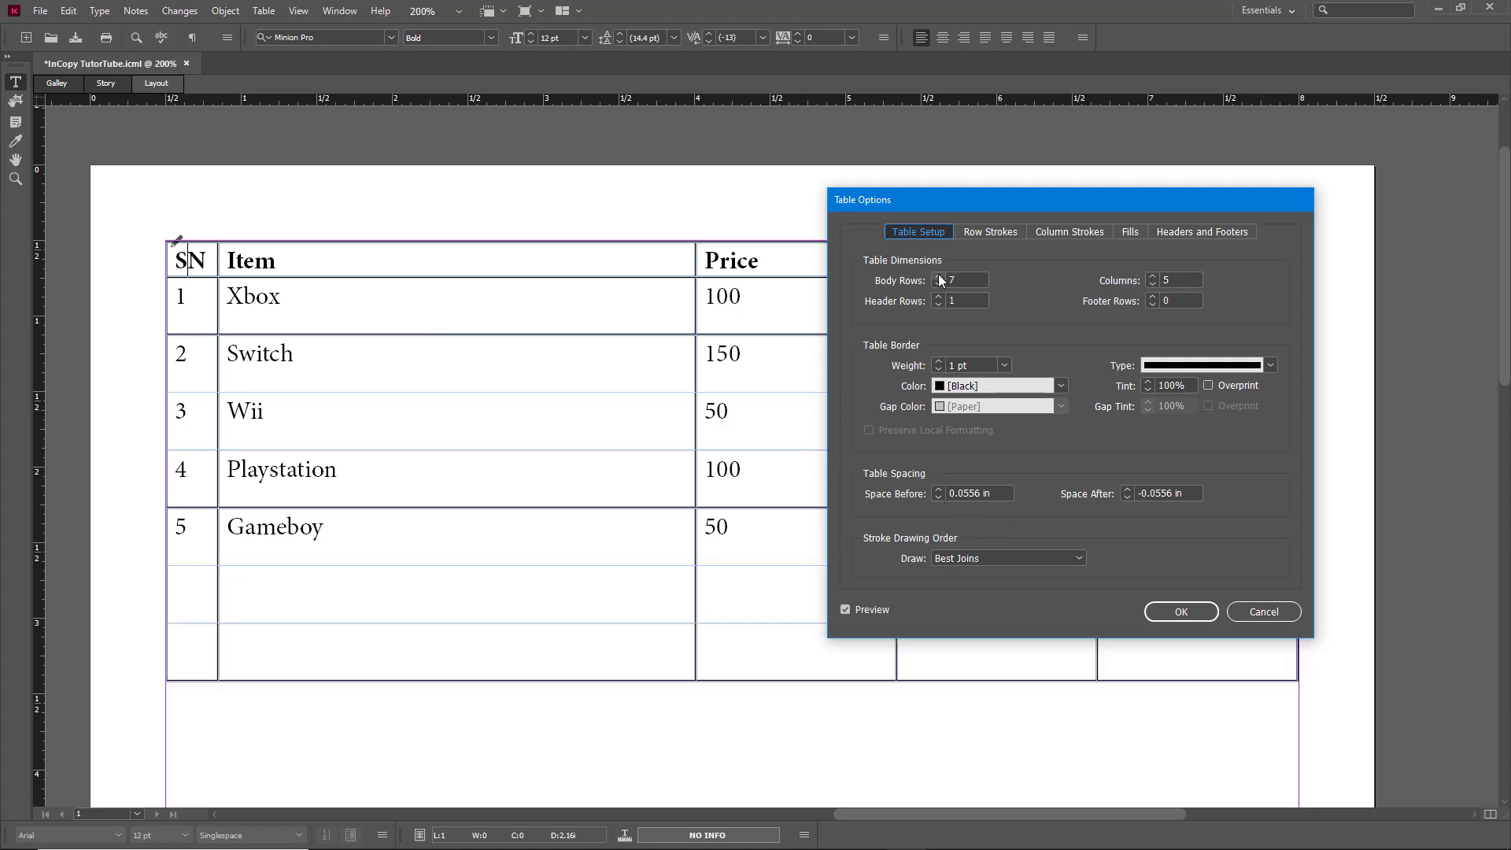
{"action": "left_click", "coordinate": [1153, 297]}
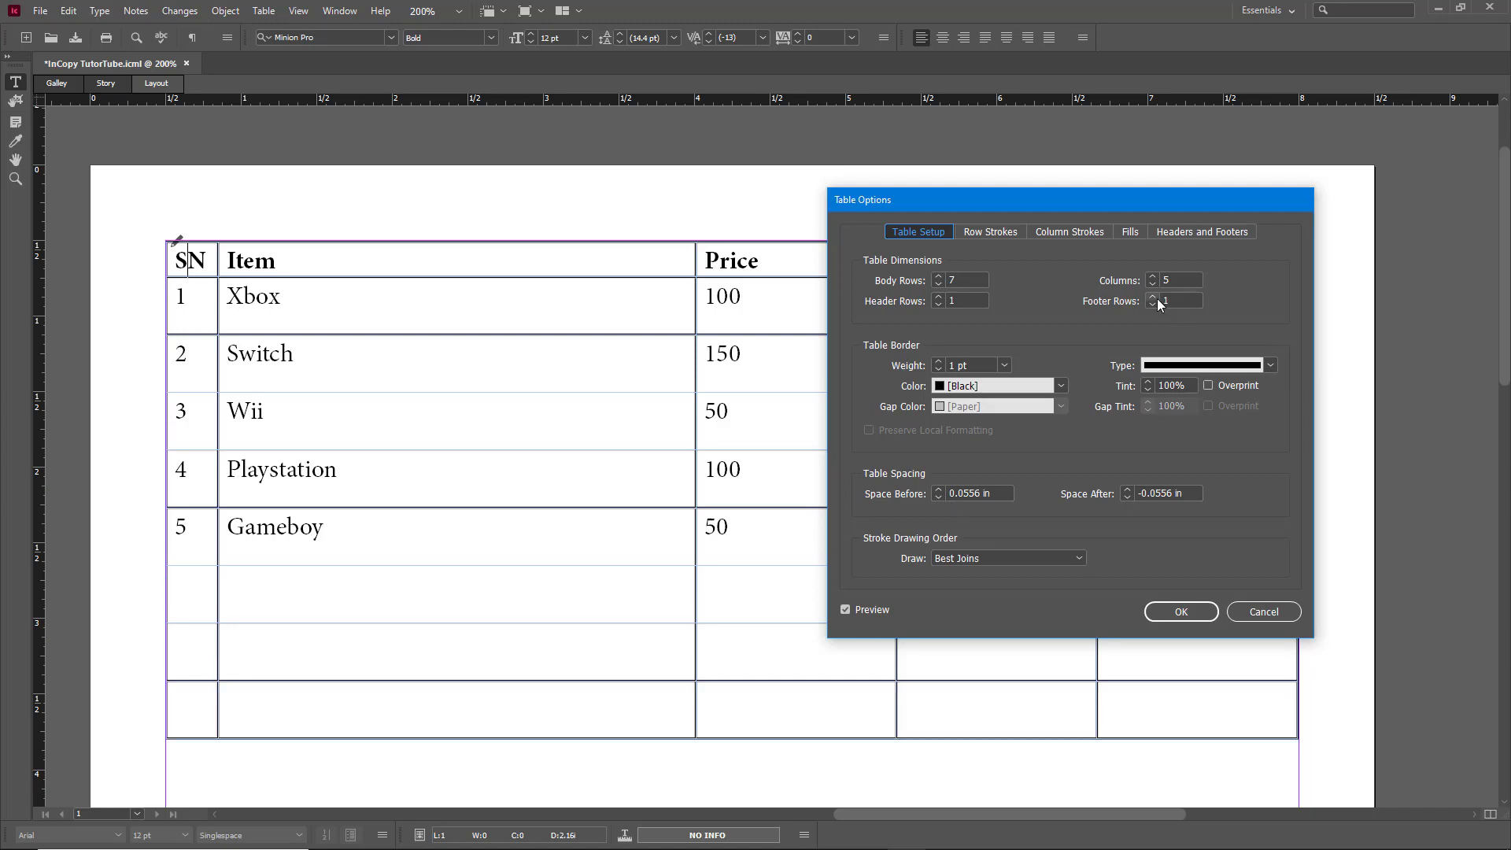
{"action": "left_click", "coordinate": [988, 231]}
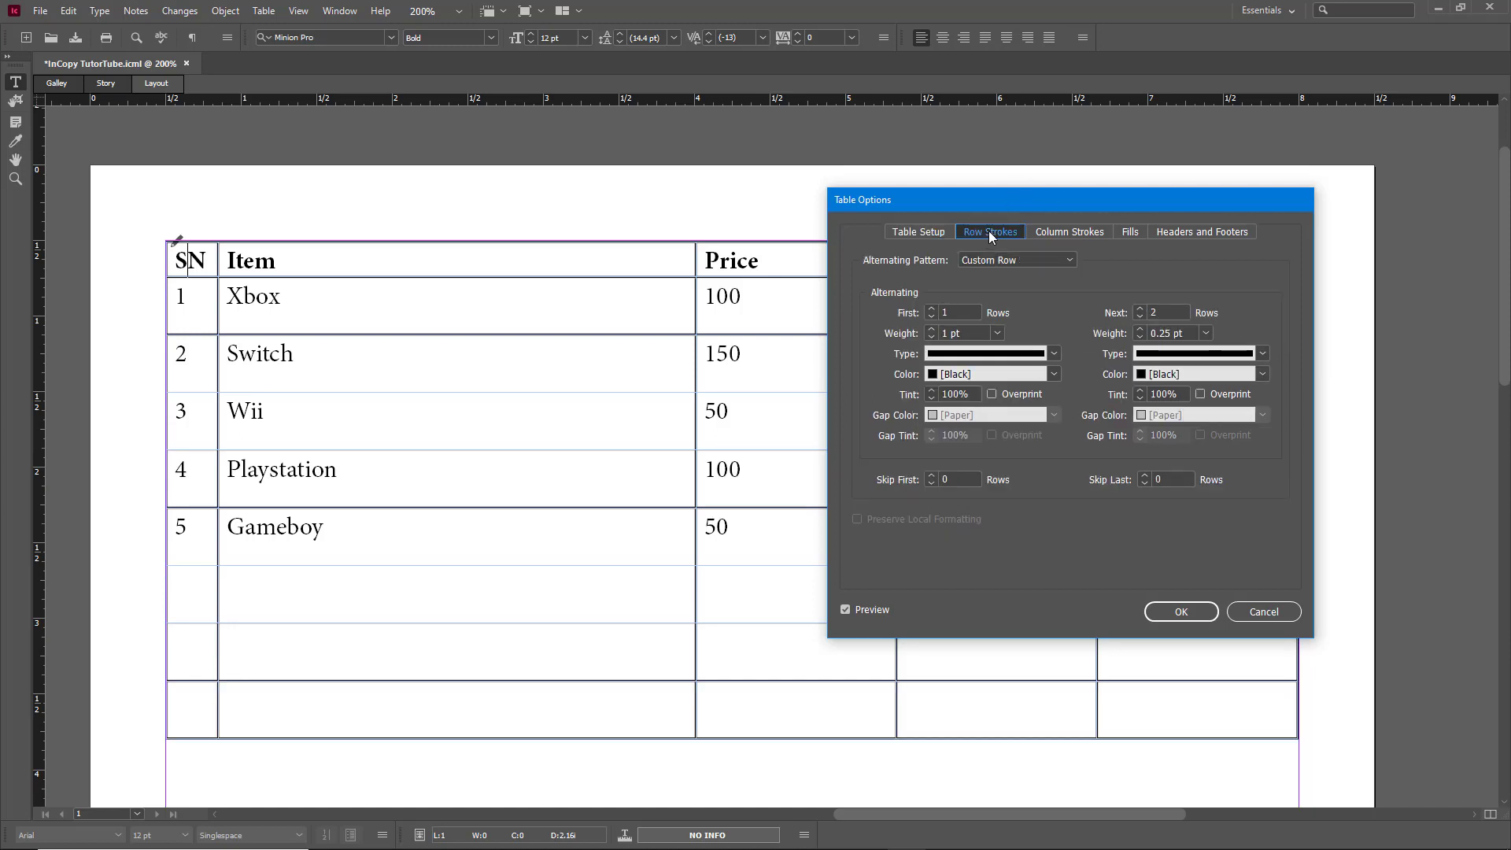
Step: Change the custom row stroke pattern to First 2 rows and Next 1 row
{"action": "left_click", "coordinate": [936, 317]}
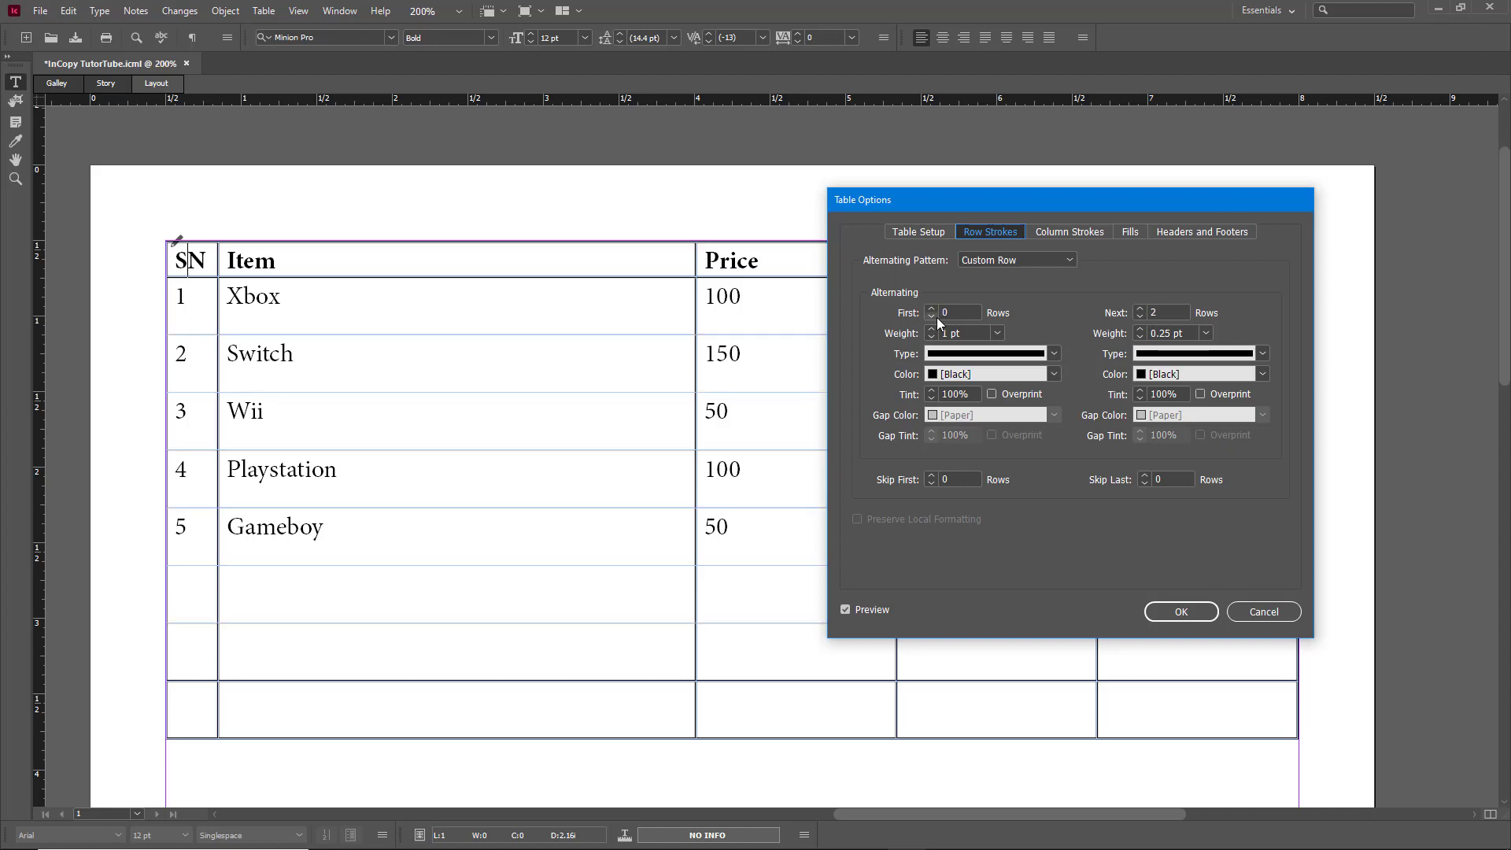
{"action": "left_click", "coordinate": [931, 310]}
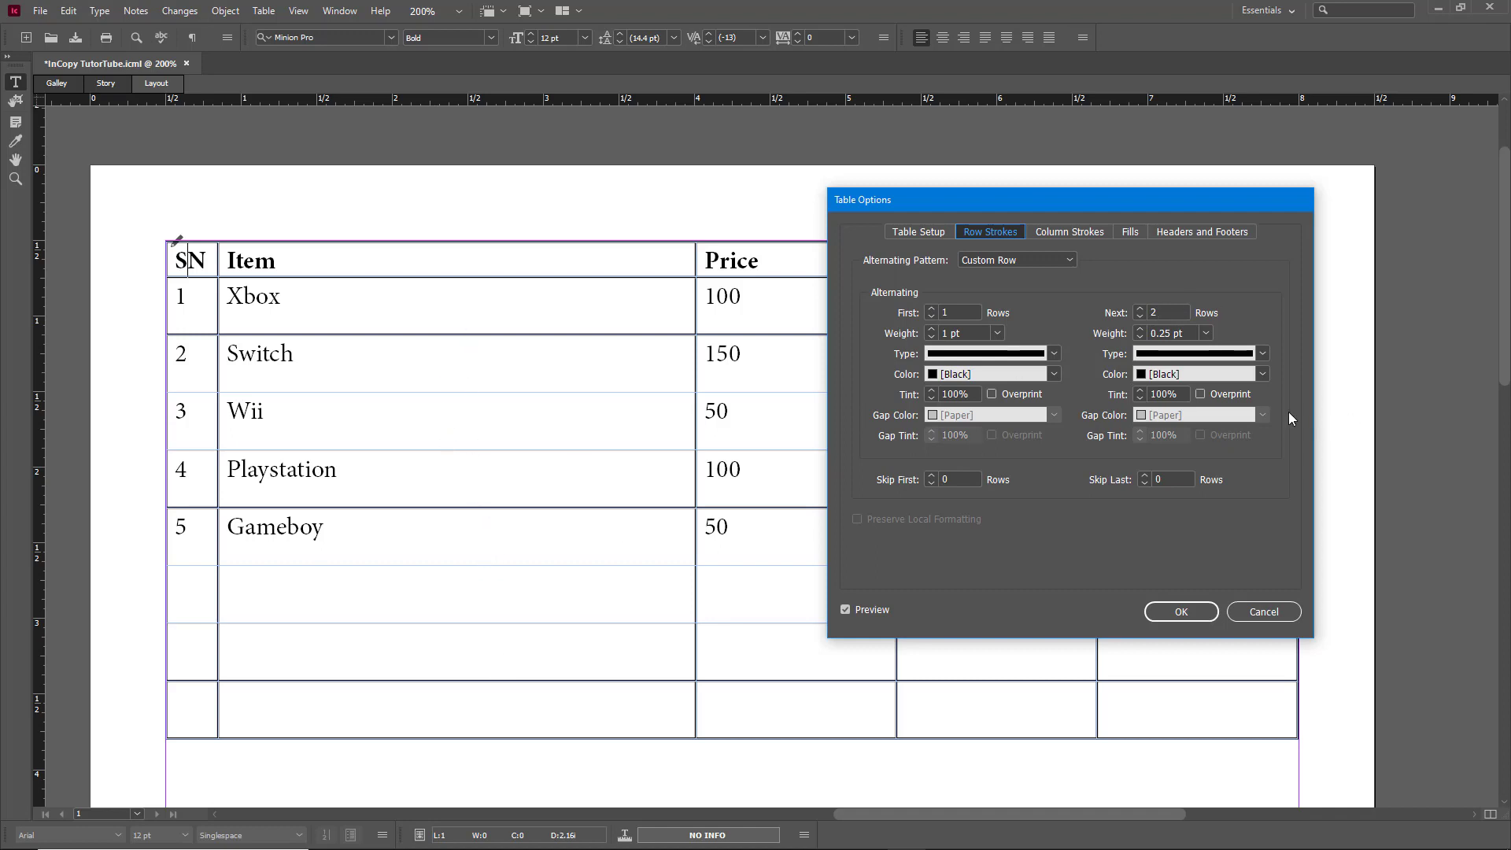
{"action": "left_click", "coordinate": [931, 308]}
{"action": "left_click", "coordinate": [1139, 317]}
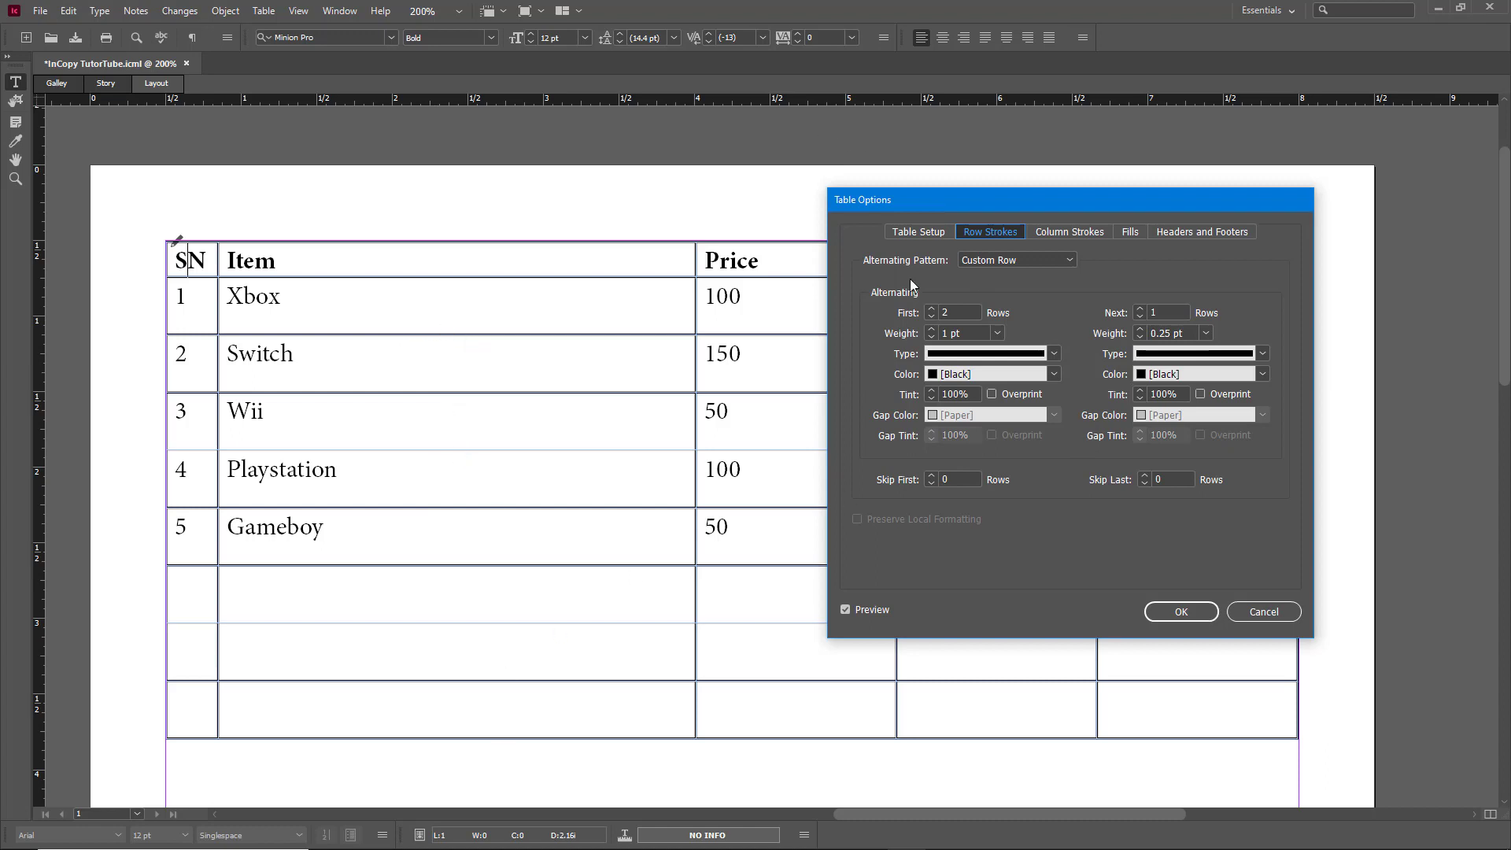
Step: Set the row stroke weights to 4 pt for the first set and 5 pt for the next
{"action": "left_click", "coordinate": [933, 329]}
{"action": "left_click", "coordinate": [933, 329]}
{"action": "left_click", "coordinate": [933, 329]}
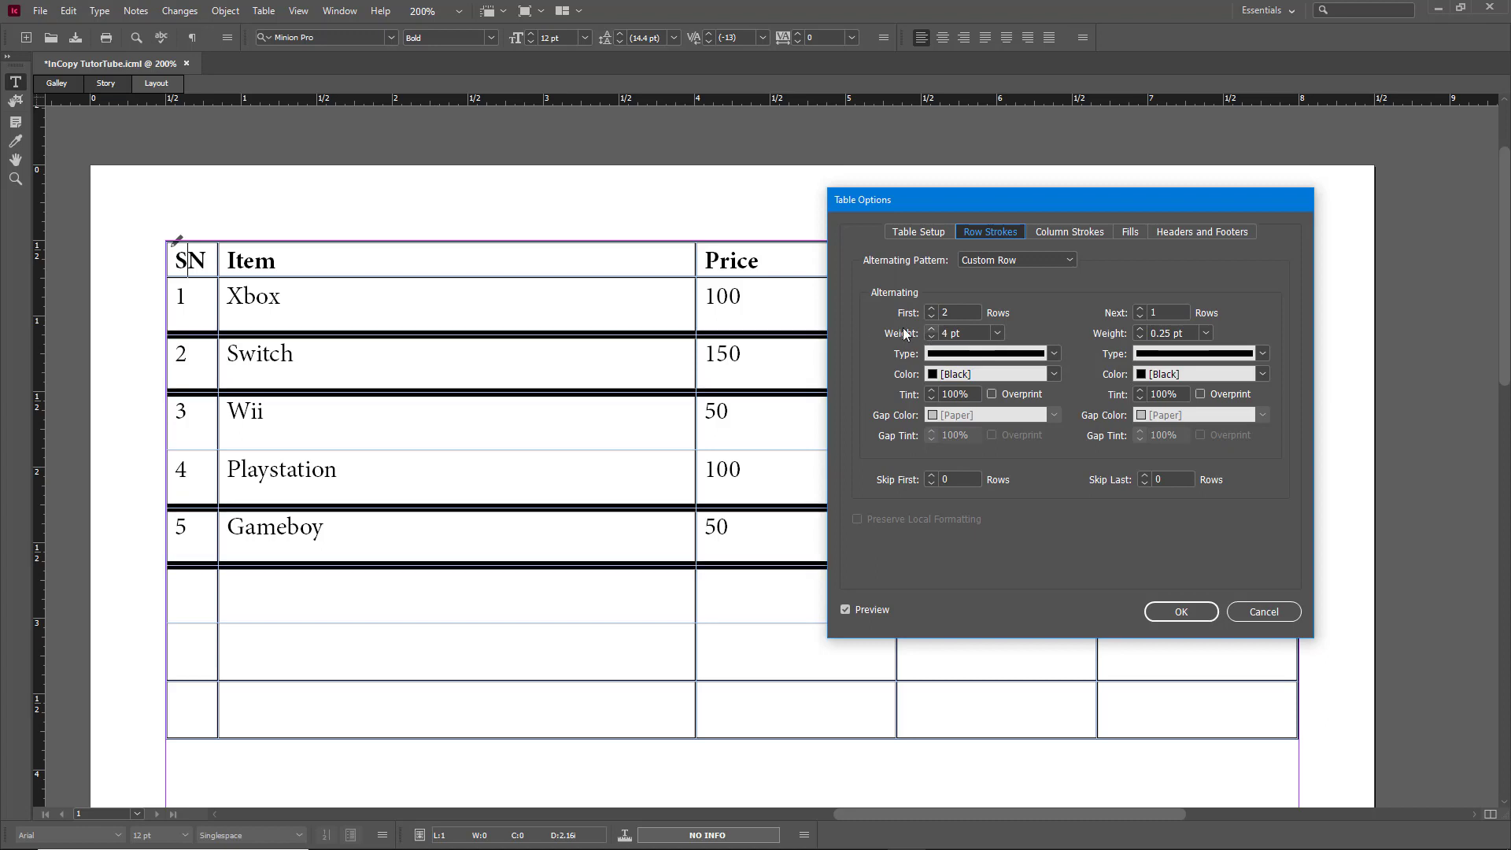
{"action": "left_click", "coordinate": [1140, 329]}
{"action": "left_click", "coordinate": [1140, 329]}
{"action": "left_click", "coordinate": [1140, 329]}
{"action": "left_click", "coordinate": [1140, 329]}
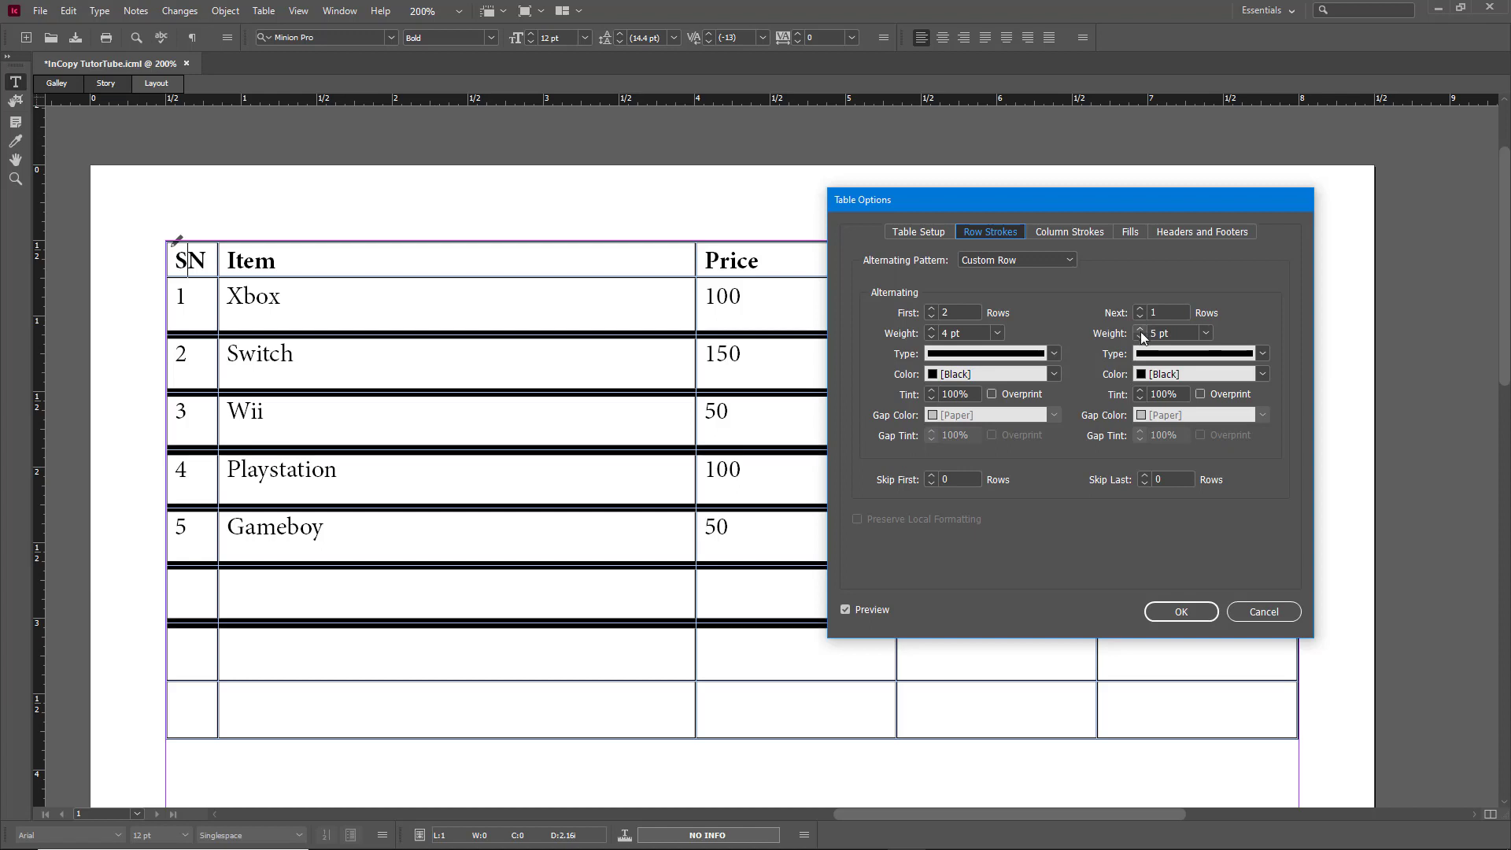
Step: Colour the first row strokes red (C=15 M=100 Y=100 K=0) and the next cyan (C=100 M=0 Y=0 K=0)
{"action": "left_click", "coordinate": [1047, 374]}
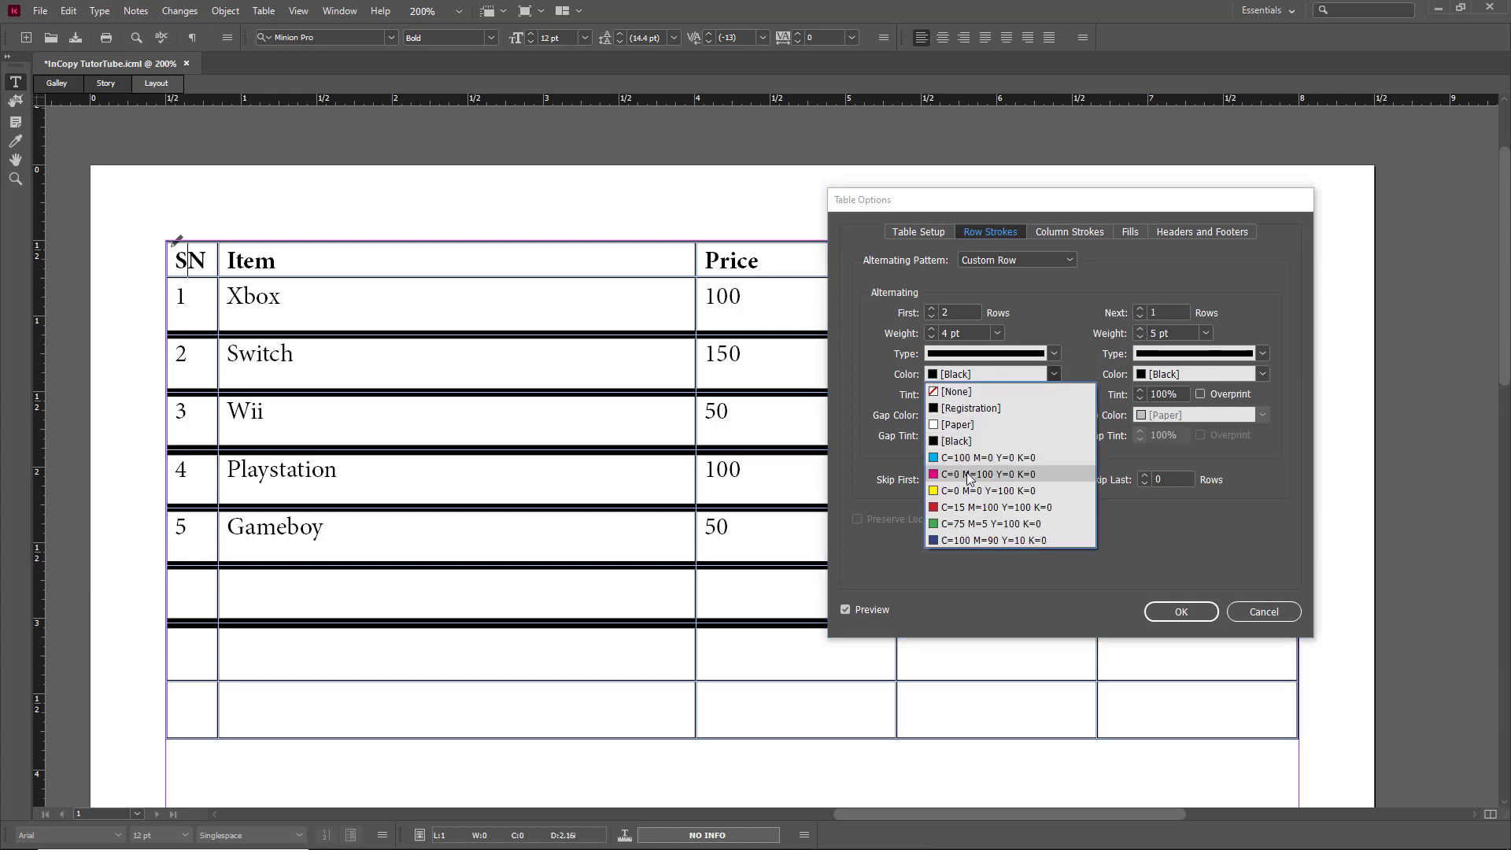
{"action": "left_click", "coordinate": [960, 507]}
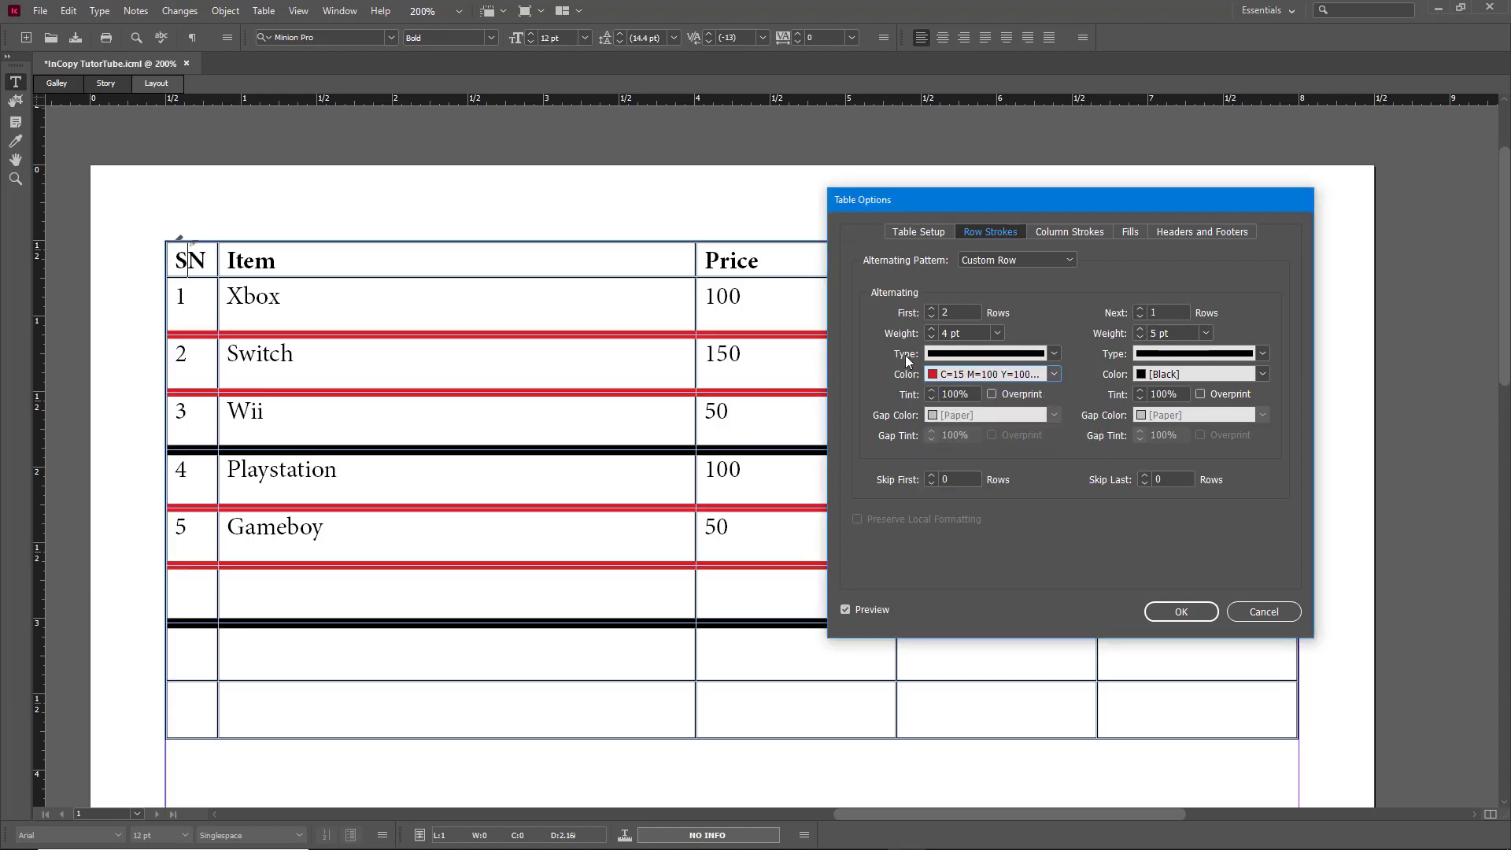
{"action": "left_click", "coordinate": [1218, 380]}
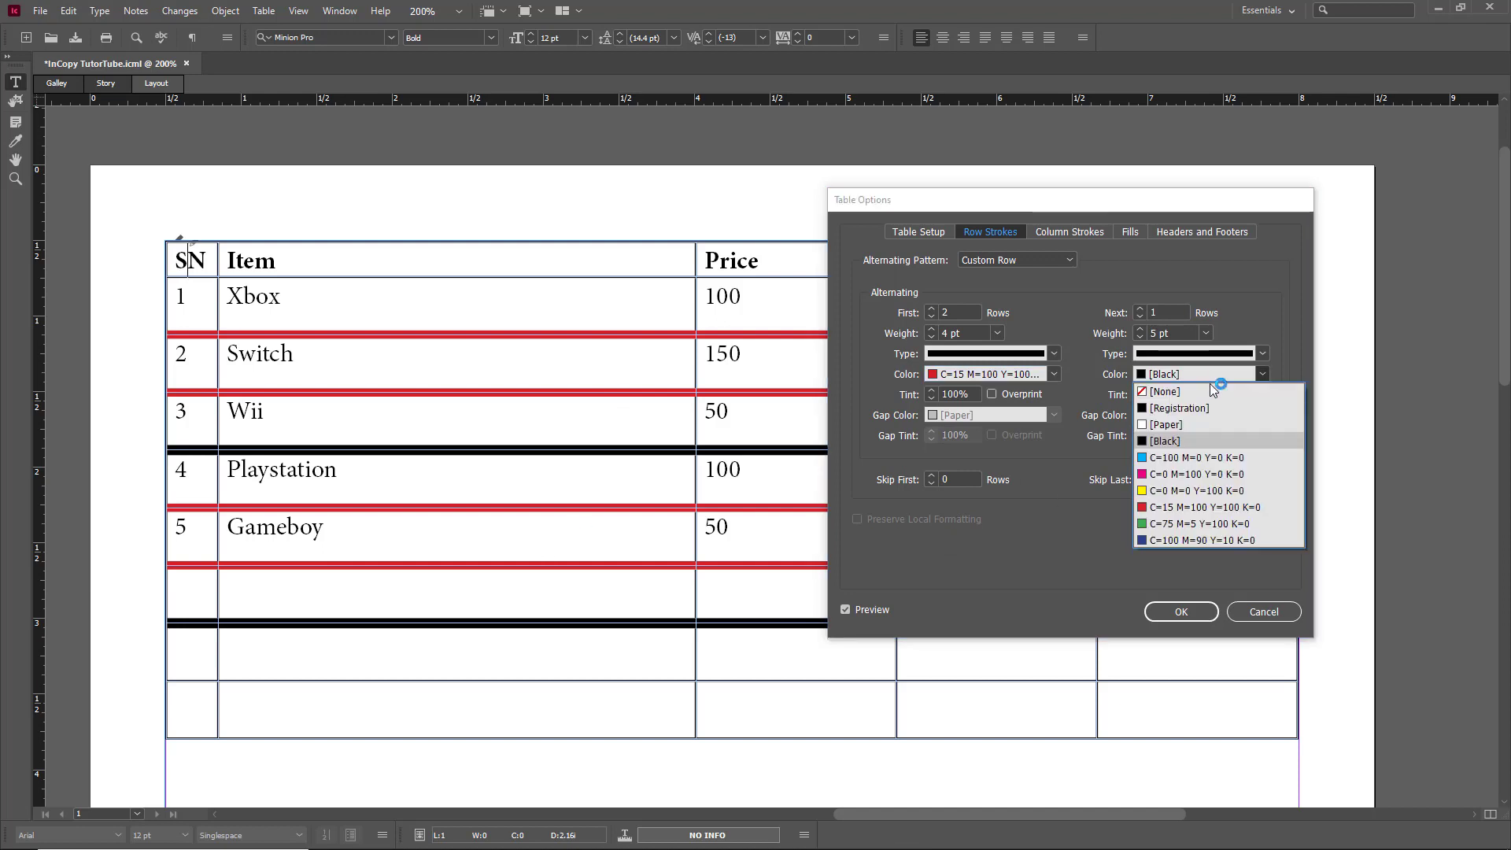
{"action": "left_click", "coordinate": [1201, 457]}
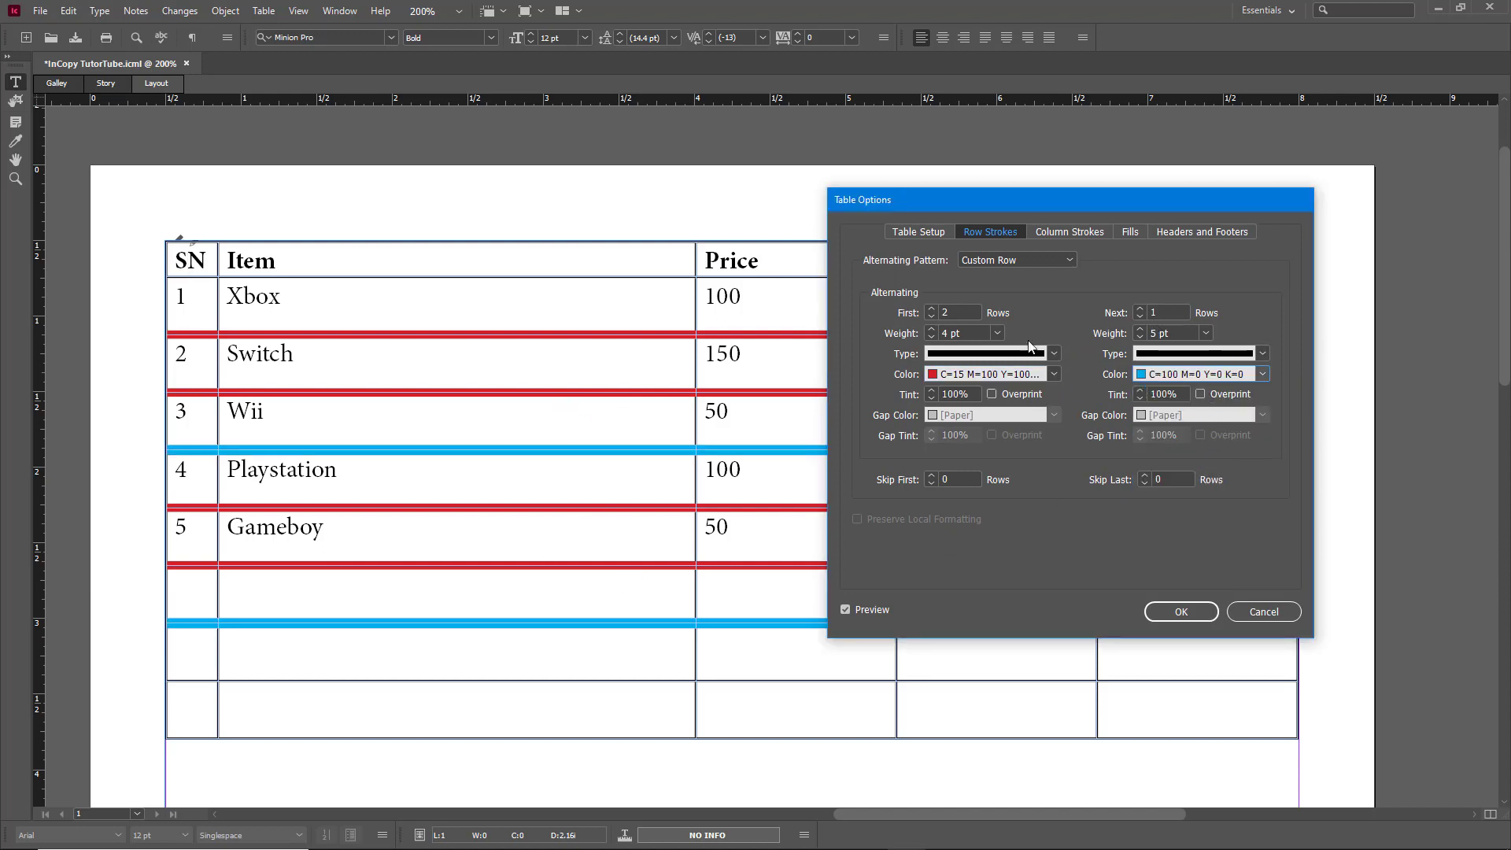
Step: Set the row stroke pattern to skip the first 2 rows
{"action": "left_click", "coordinate": [932, 475]}
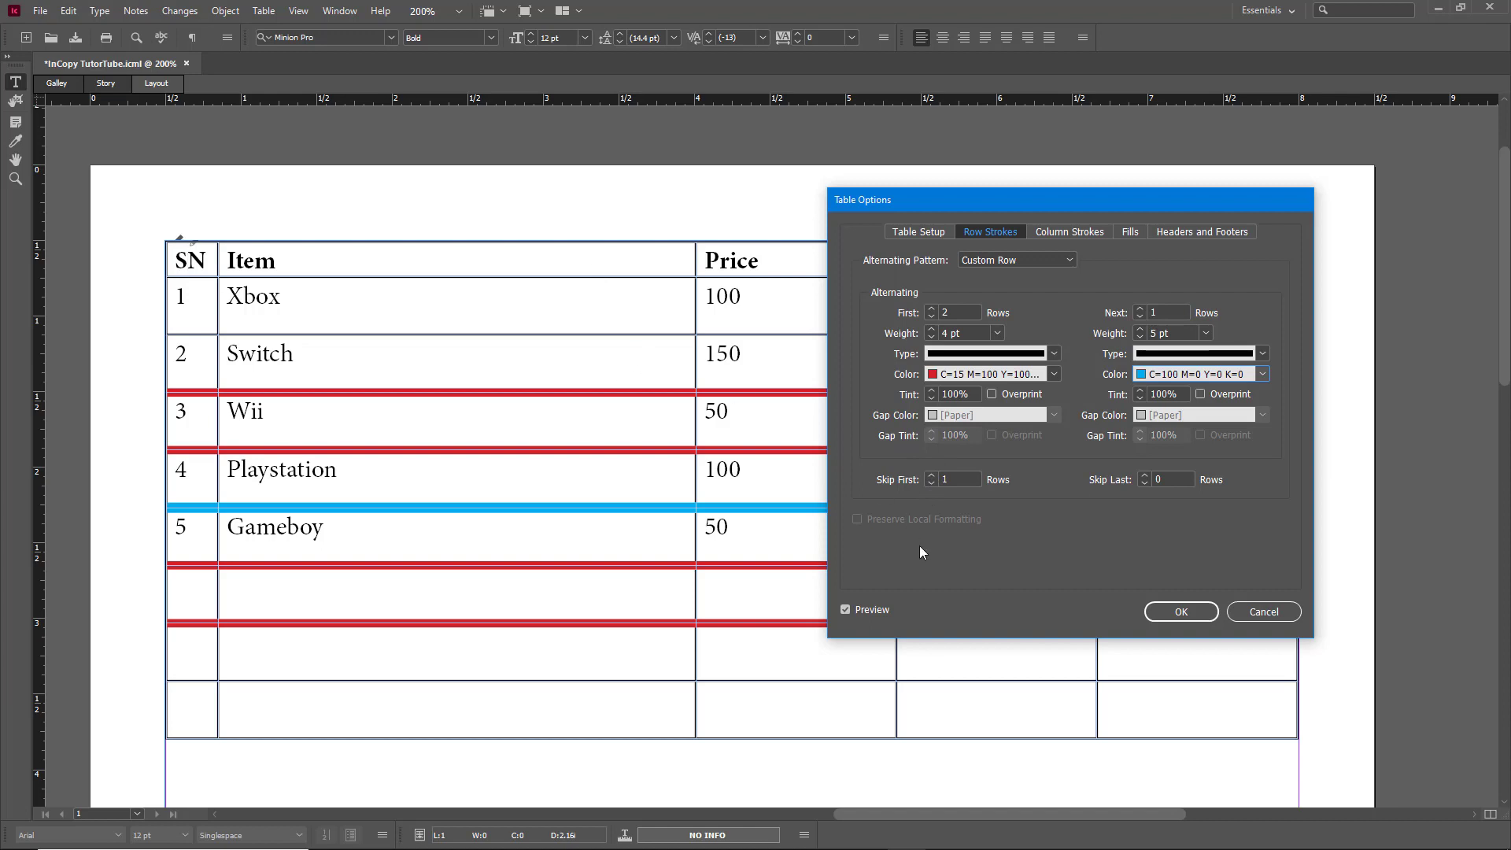
{"action": "left_click", "coordinate": [932, 476]}
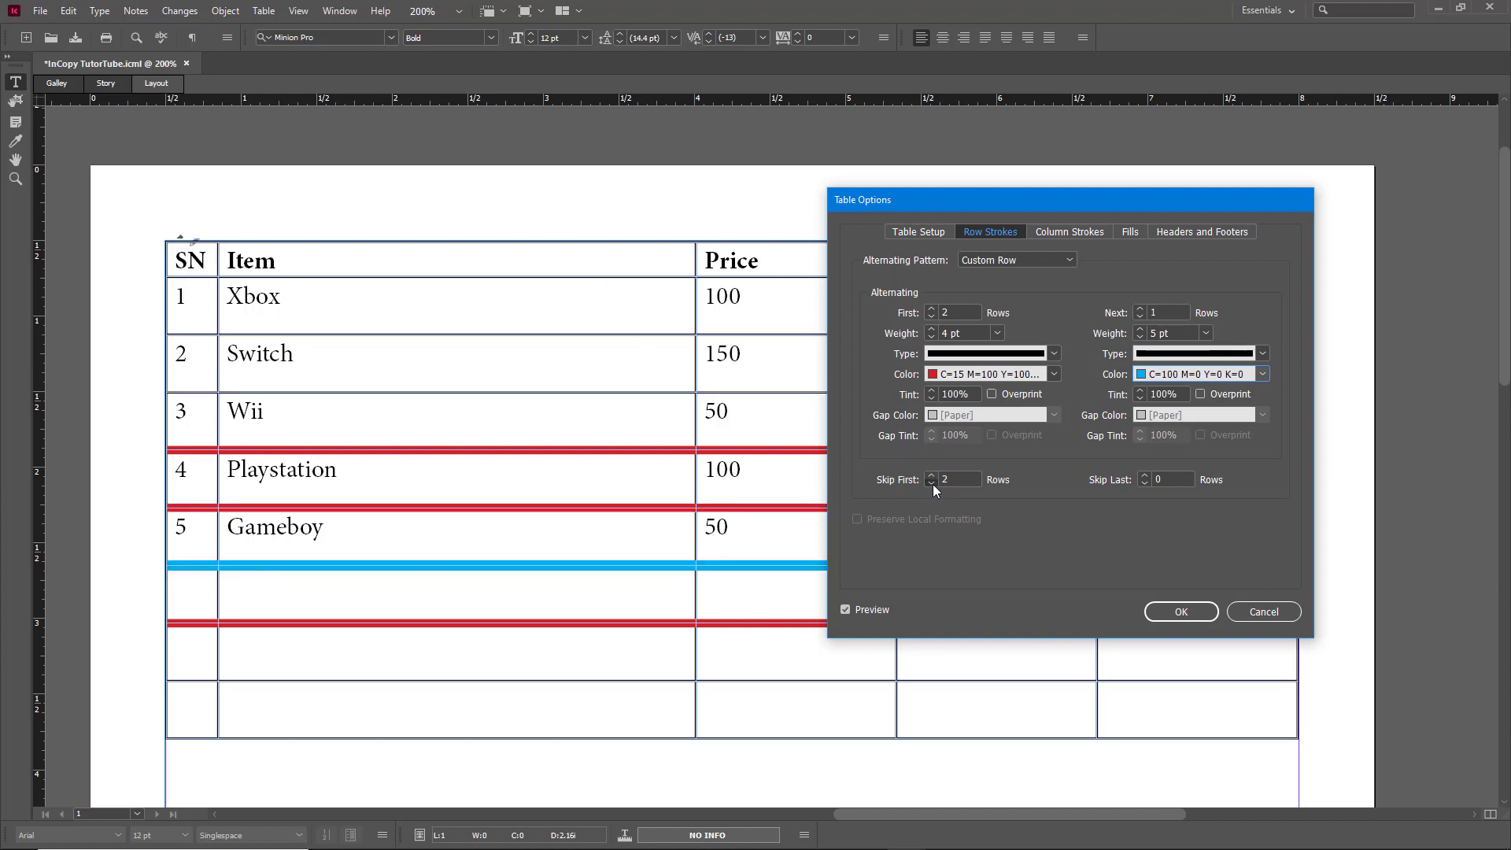
{"action": "left_click", "coordinate": [932, 483]}
{"action": "left_click", "coordinate": [932, 484]}
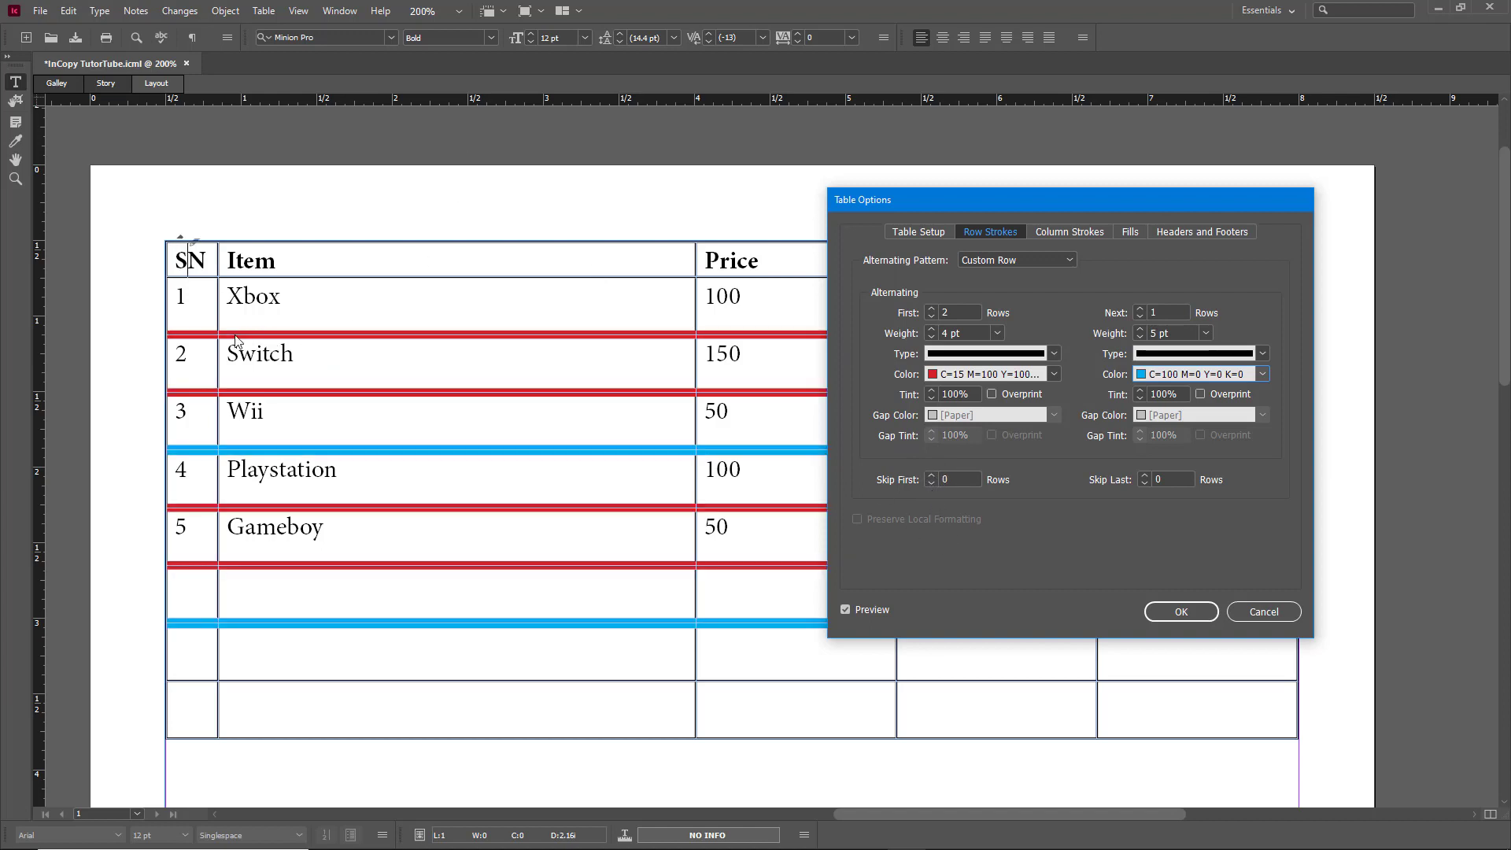
{"action": "left_click", "coordinate": [932, 474]}
{"action": "left_click", "coordinate": [932, 474]}
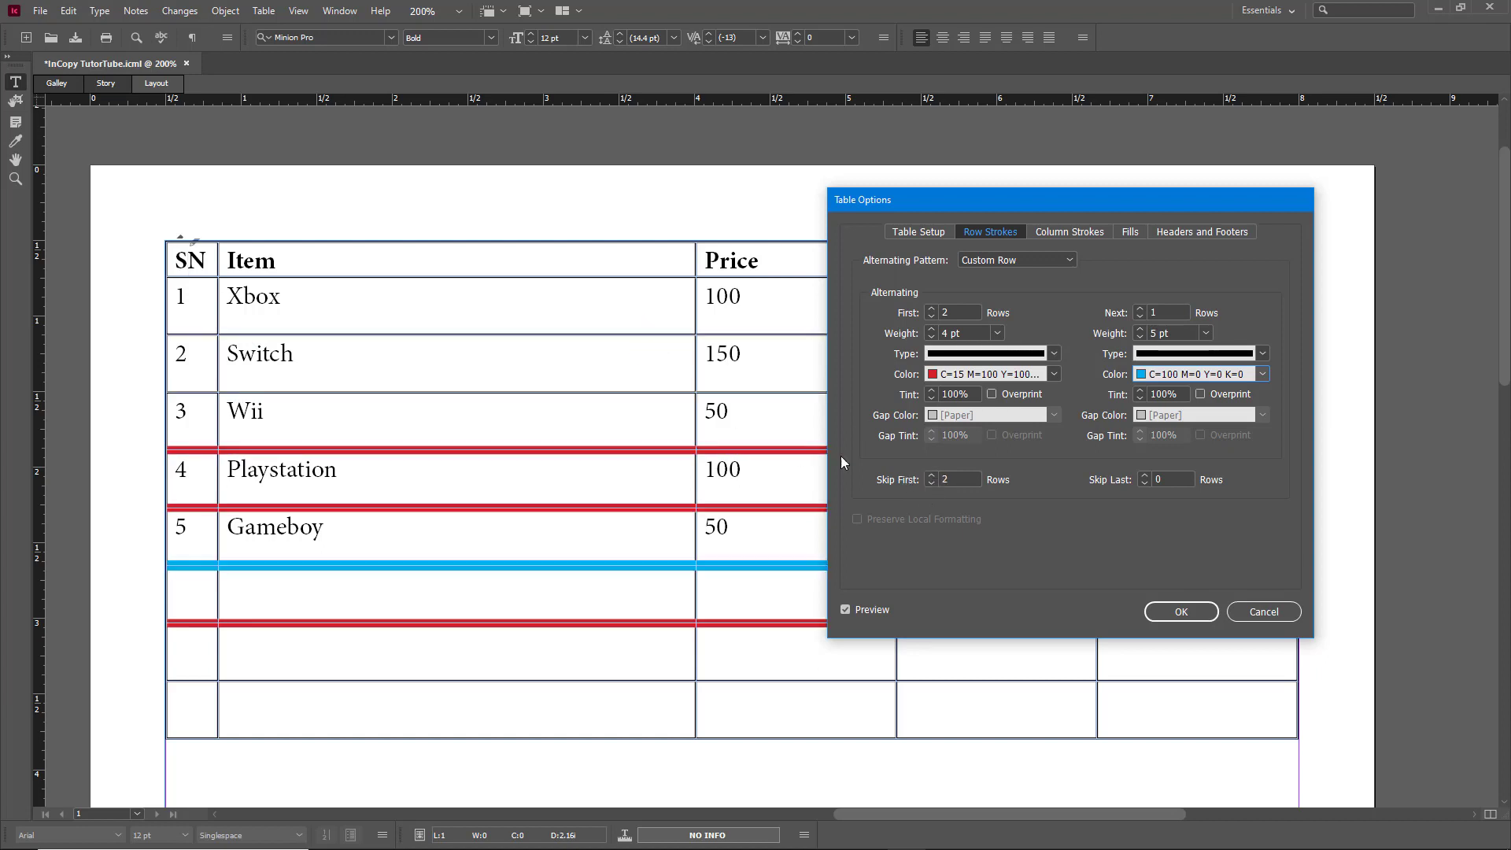
Step: Try Skip Last values up to 4 rows, then return Skip Last to 0
{"action": "left_click", "coordinate": [1146, 476]}
{"action": "left_click", "coordinate": [1146, 475]}
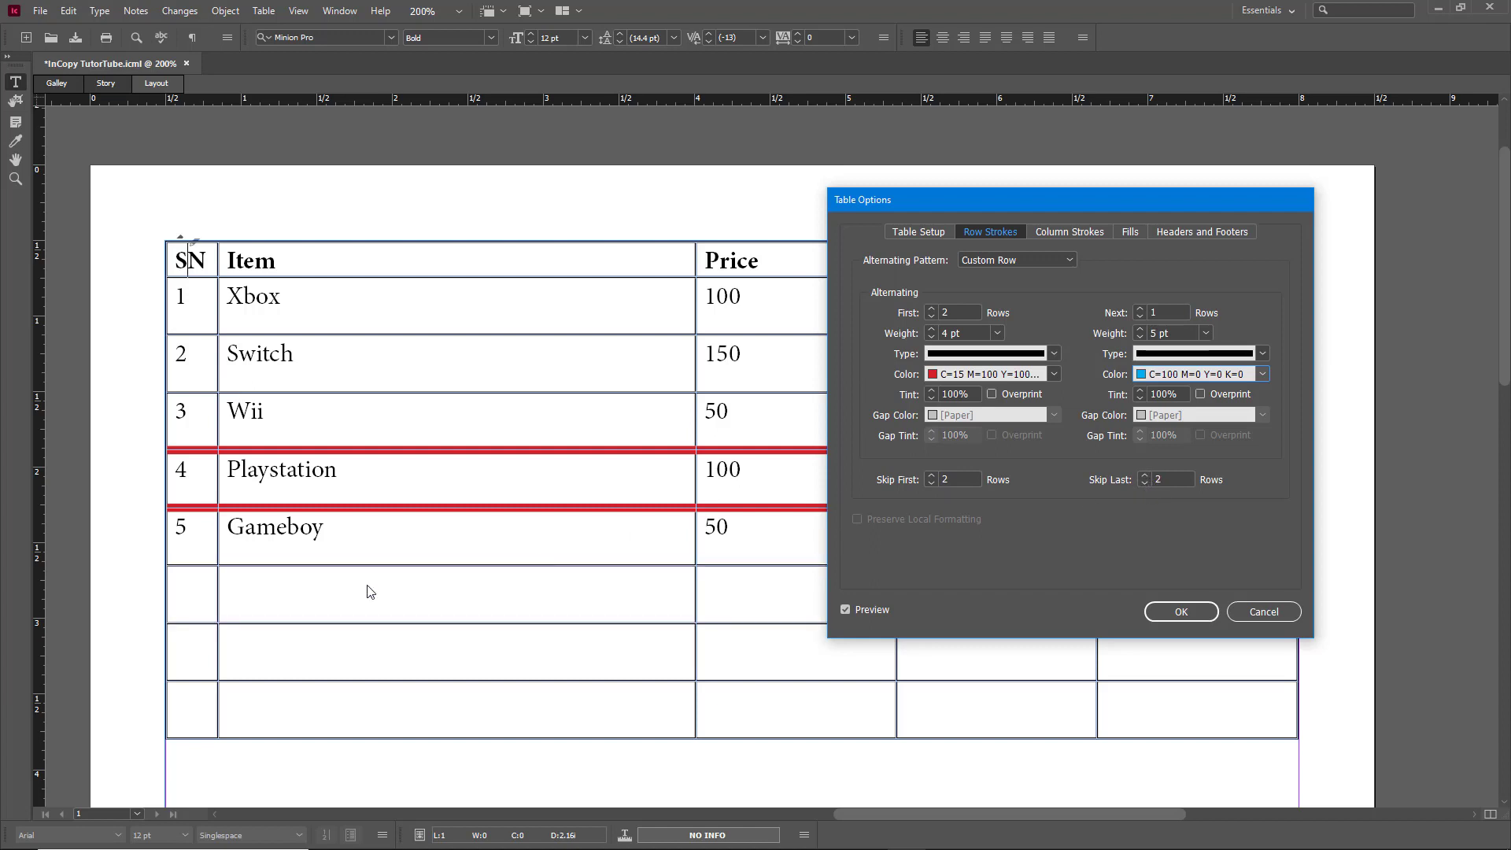
{"action": "left_click", "coordinate": [1145, 476]}
{"action": "left_click", "coordinate": [1146, 475]}
{"action": "left_click", "coordinate": [1145, 484]}
{"action": "left_click", "coordinate": [1145, 483]}
{"action": "left_click", "coordinate": [1146, 484]}
{"action": "left_click", "coordinate": [1145, 483]}
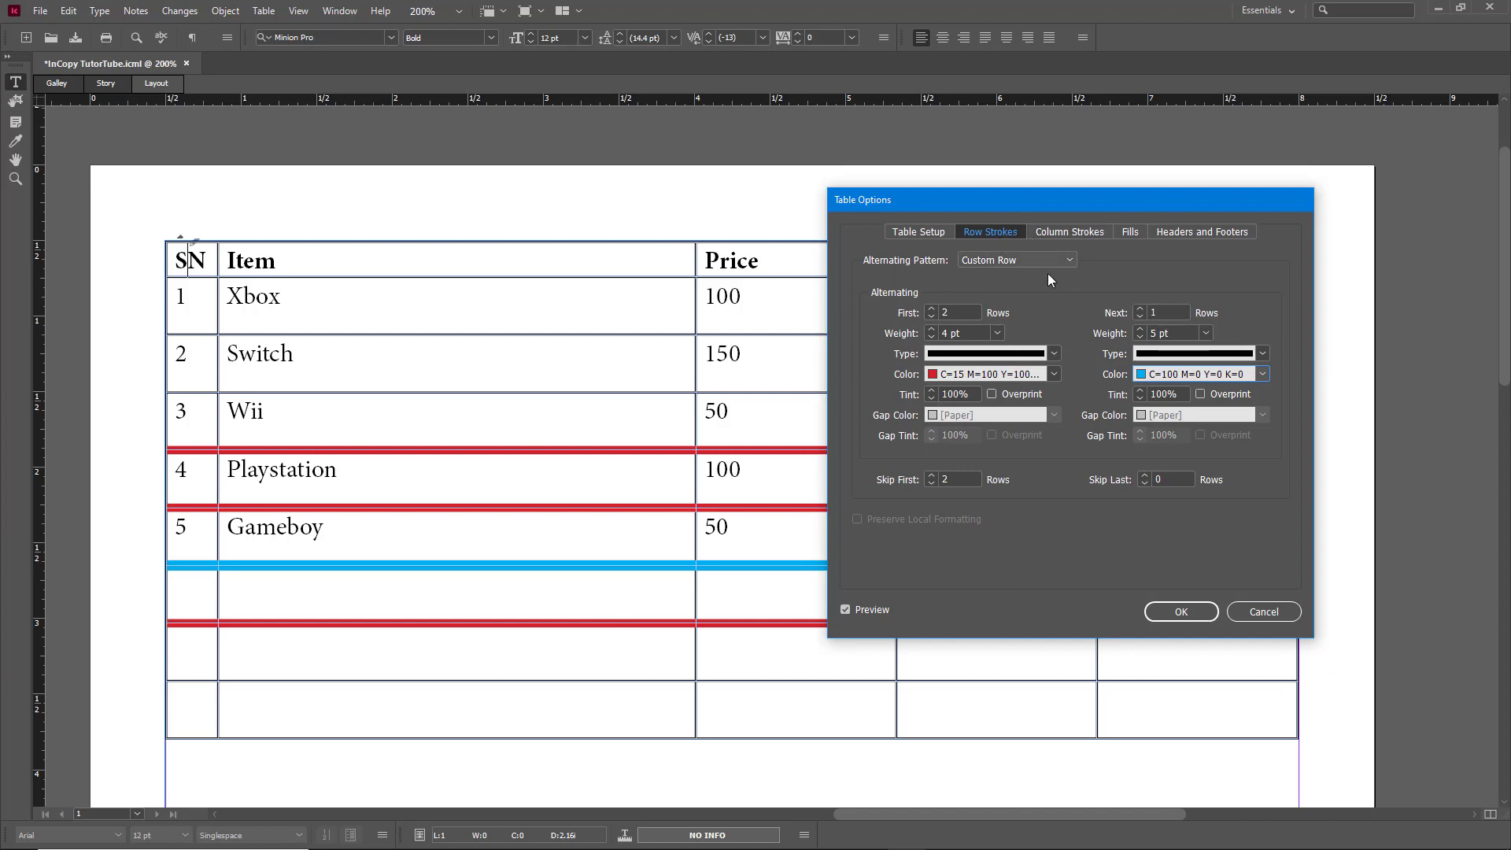
Step: Make the red row strokes Wavy and the cyan row strokes Straight Hash
{"action": "left_click", "coordinate": [1054, 354]}
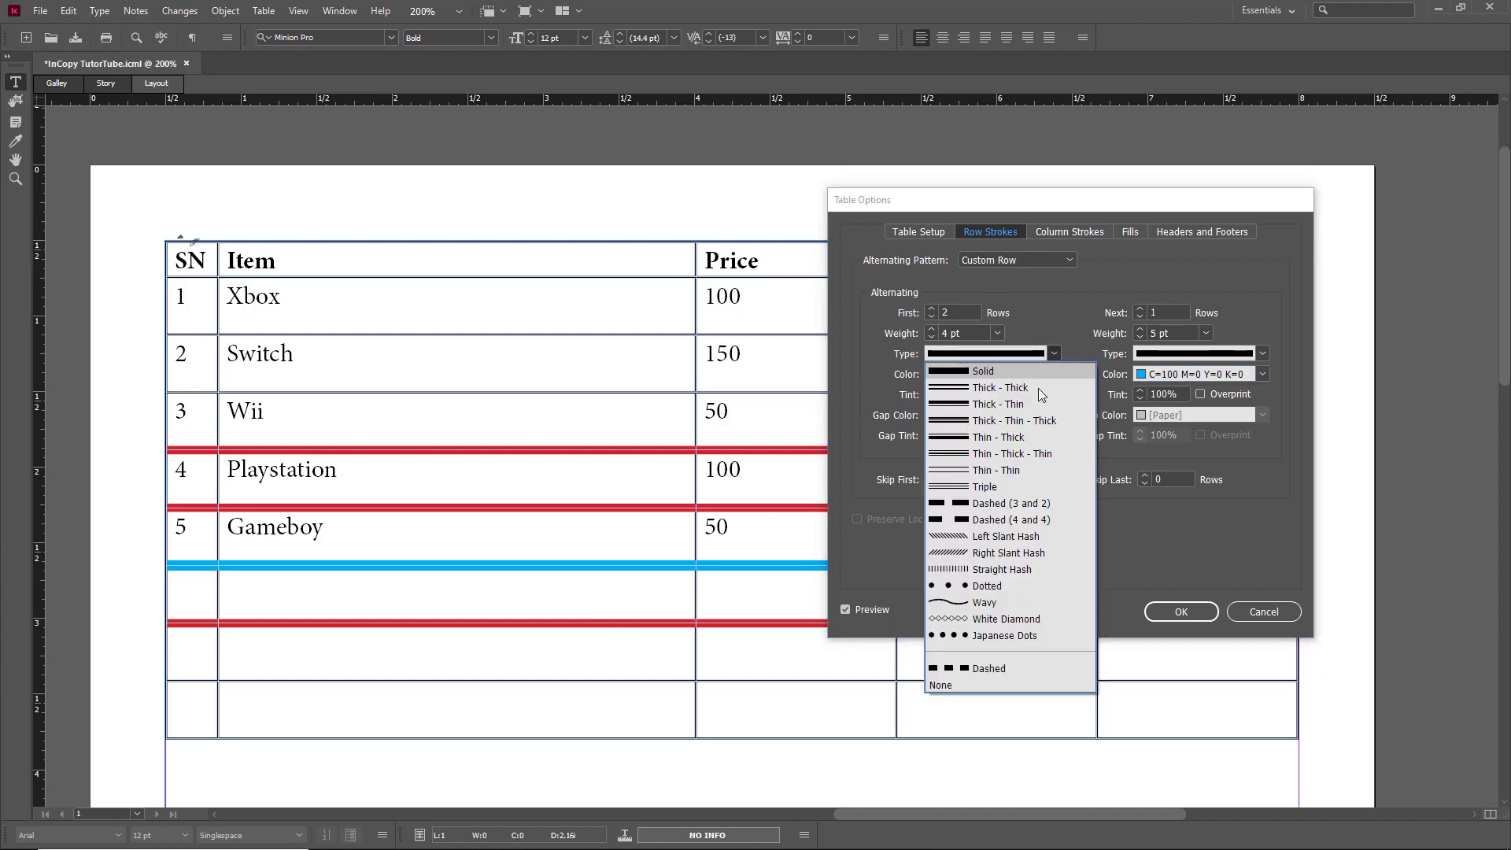
{"action": "left_click", "coordinate": [1004, 537]}
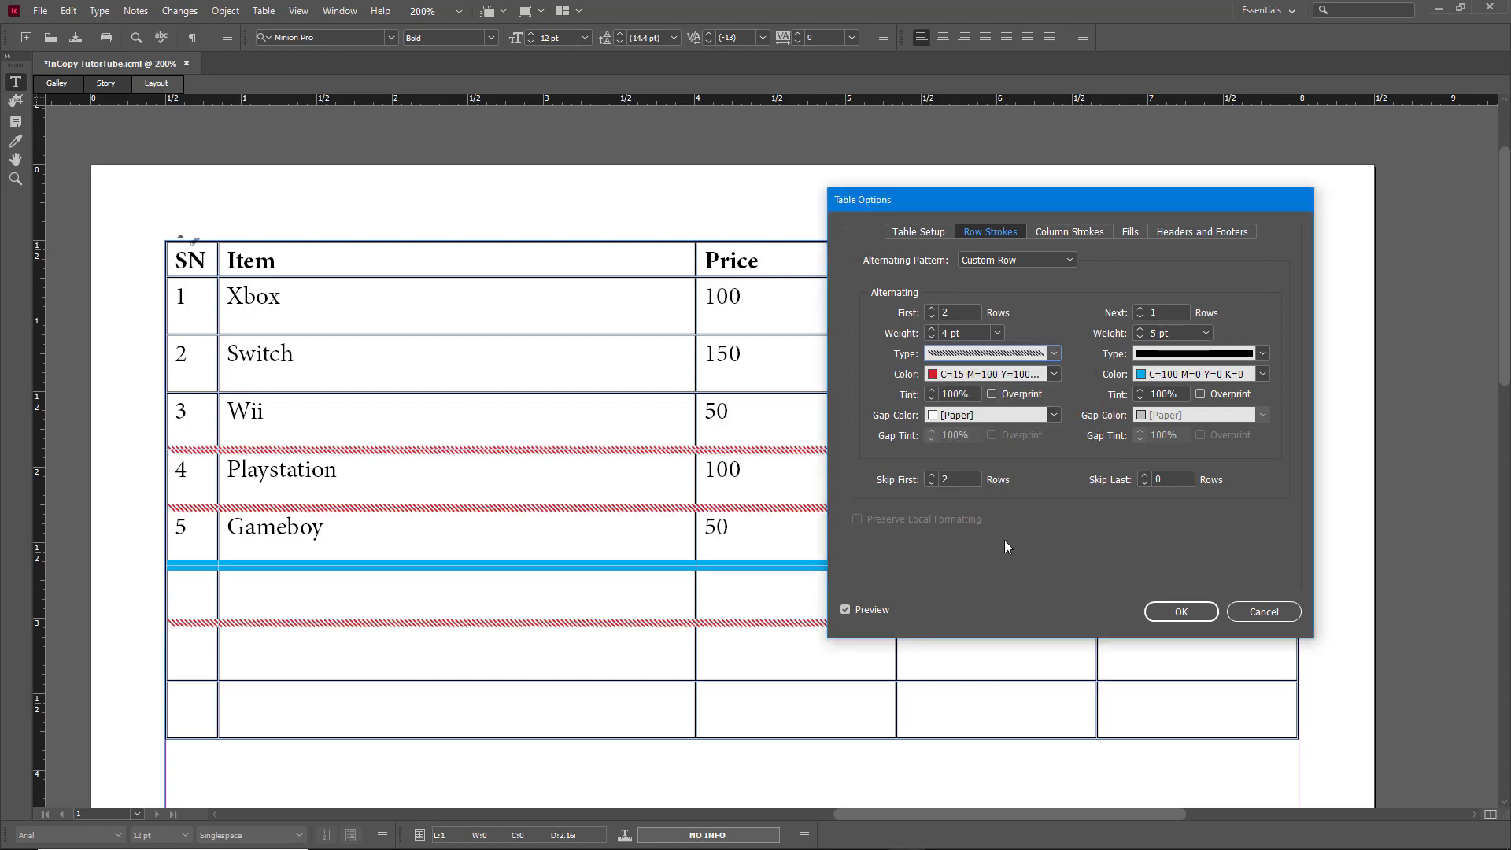
{"action": "left_click", "coordinate": [987, 353]}
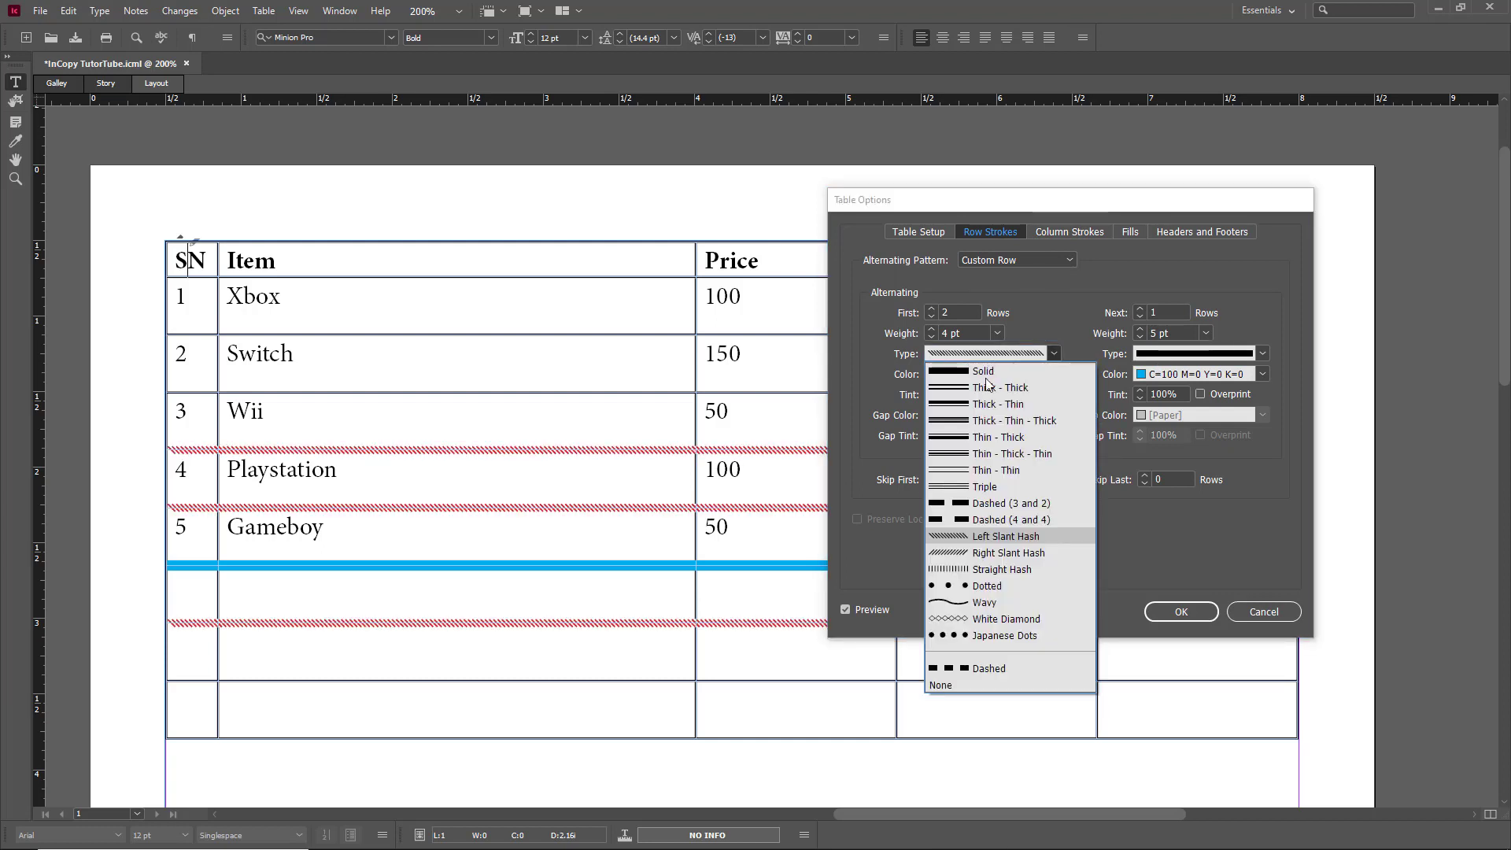
{"action": "left_click", "coordinate": [992, 603]}
{"action": "left_click", "coordinate": [1173, 353]}
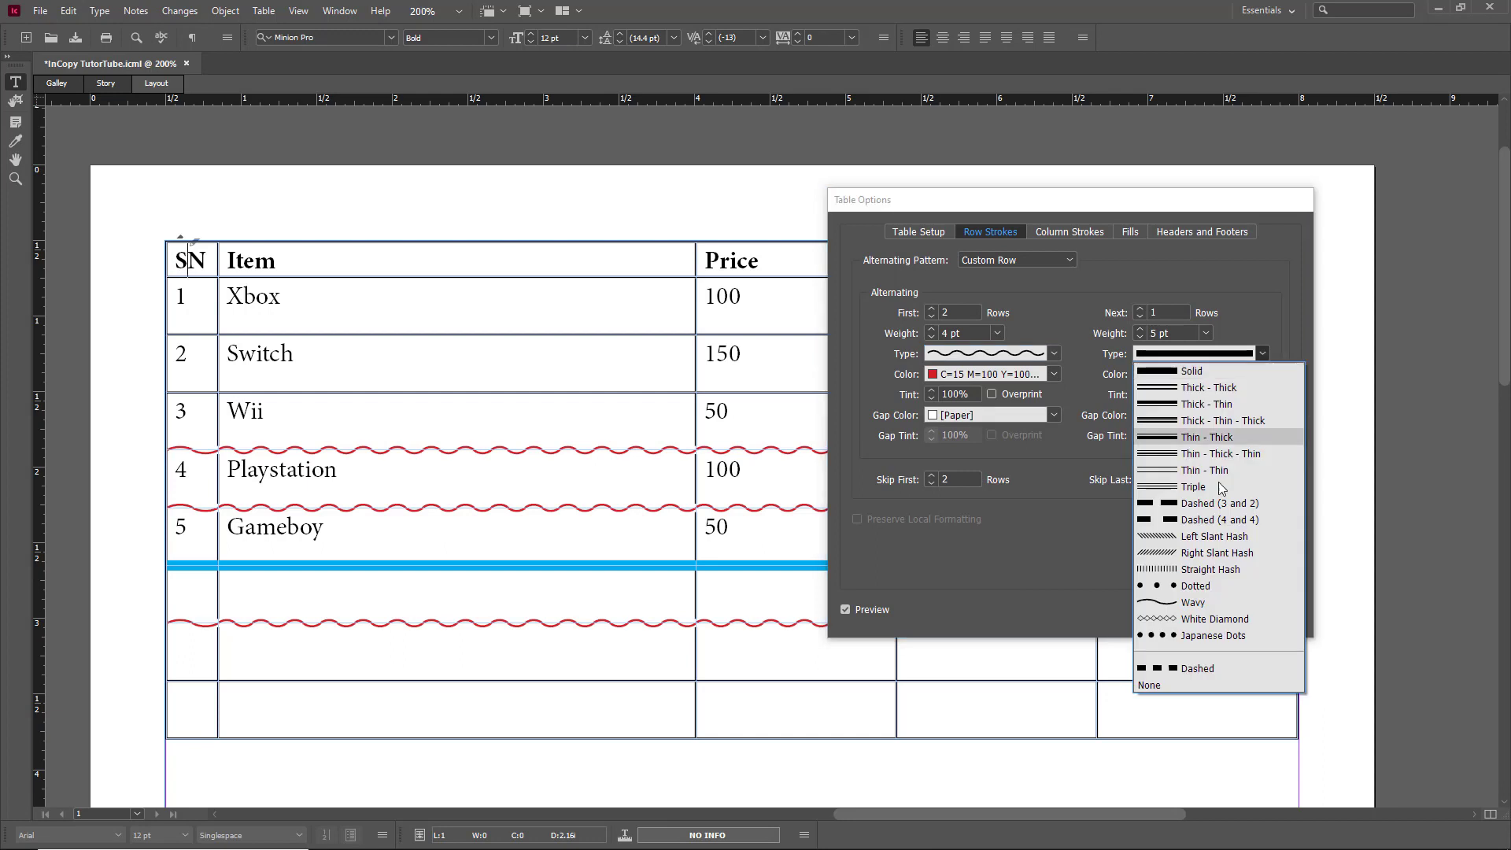
{"action": "left_click", "coordinate": [1244, 572]}
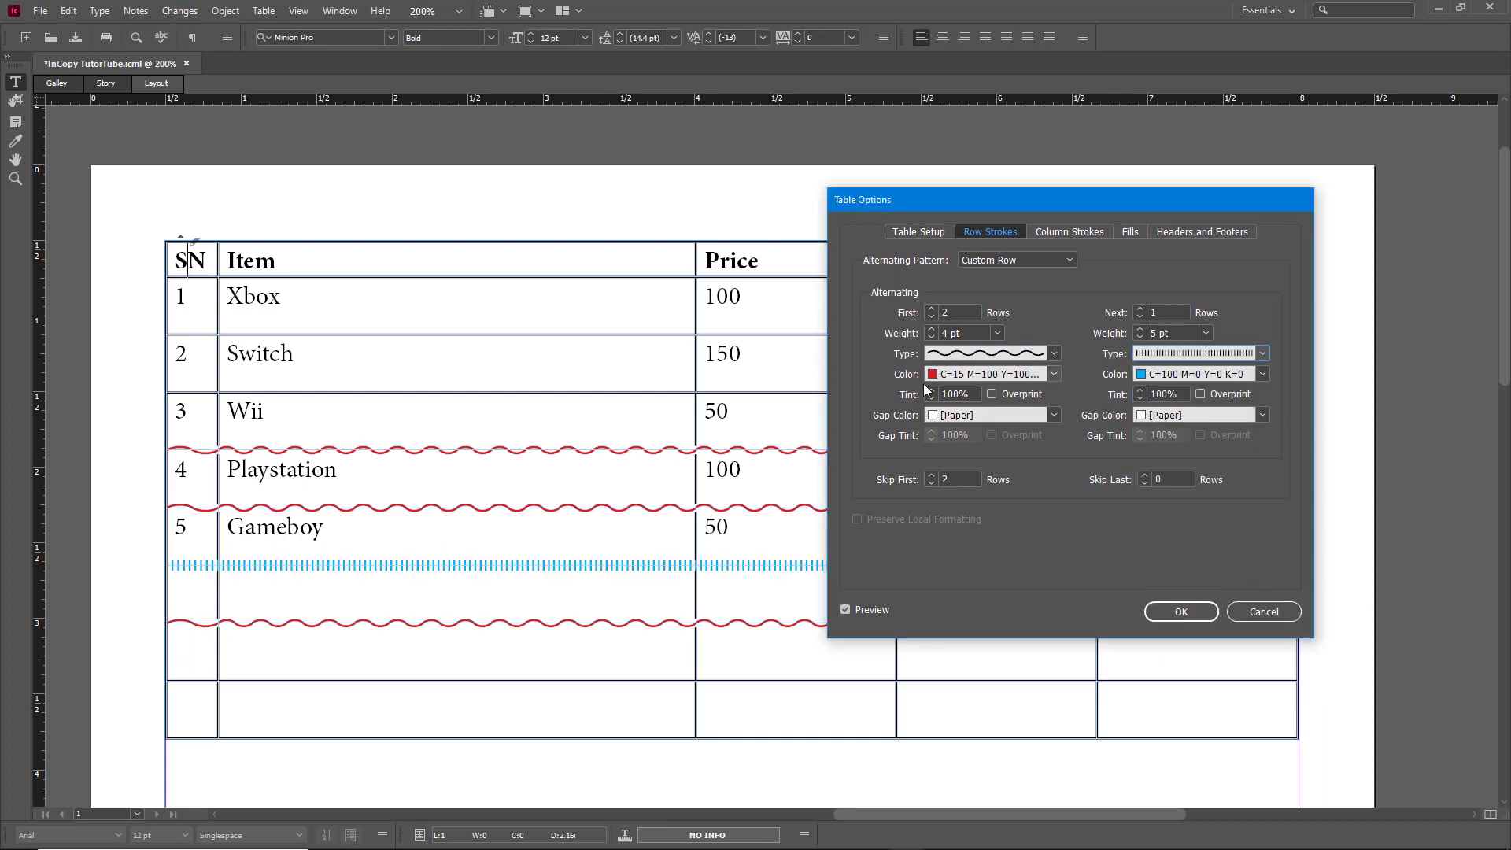
Step: Give both the wavy and straight-hash row strokes a yellow (C=0 M=0 Y=100 K=0) gap colour
{"action": "left_click", "coordinate": [985, 415]}
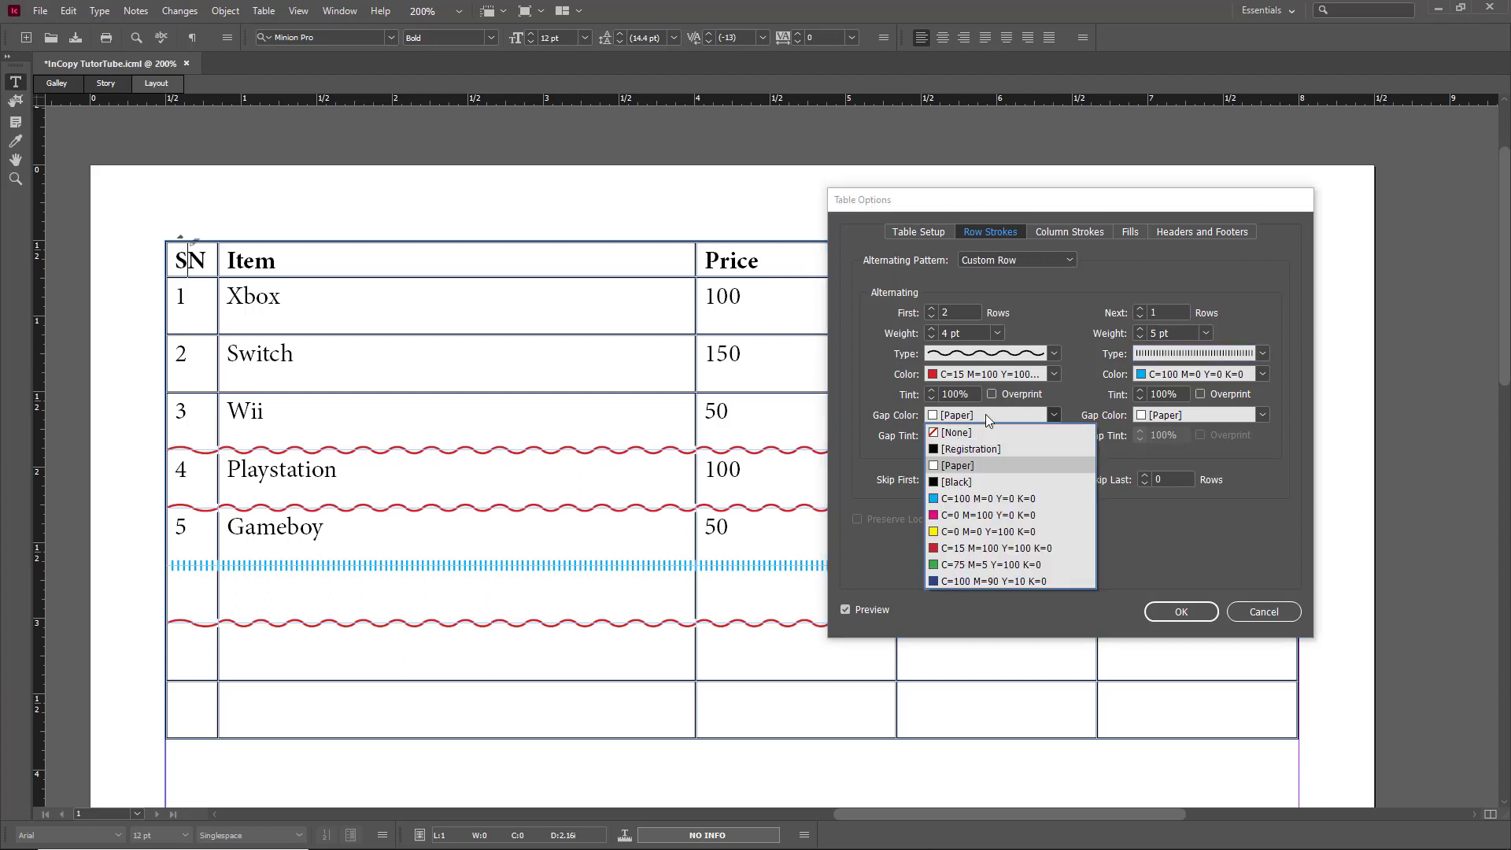
{"action": "left_click", "coordinate": [991, 532]}
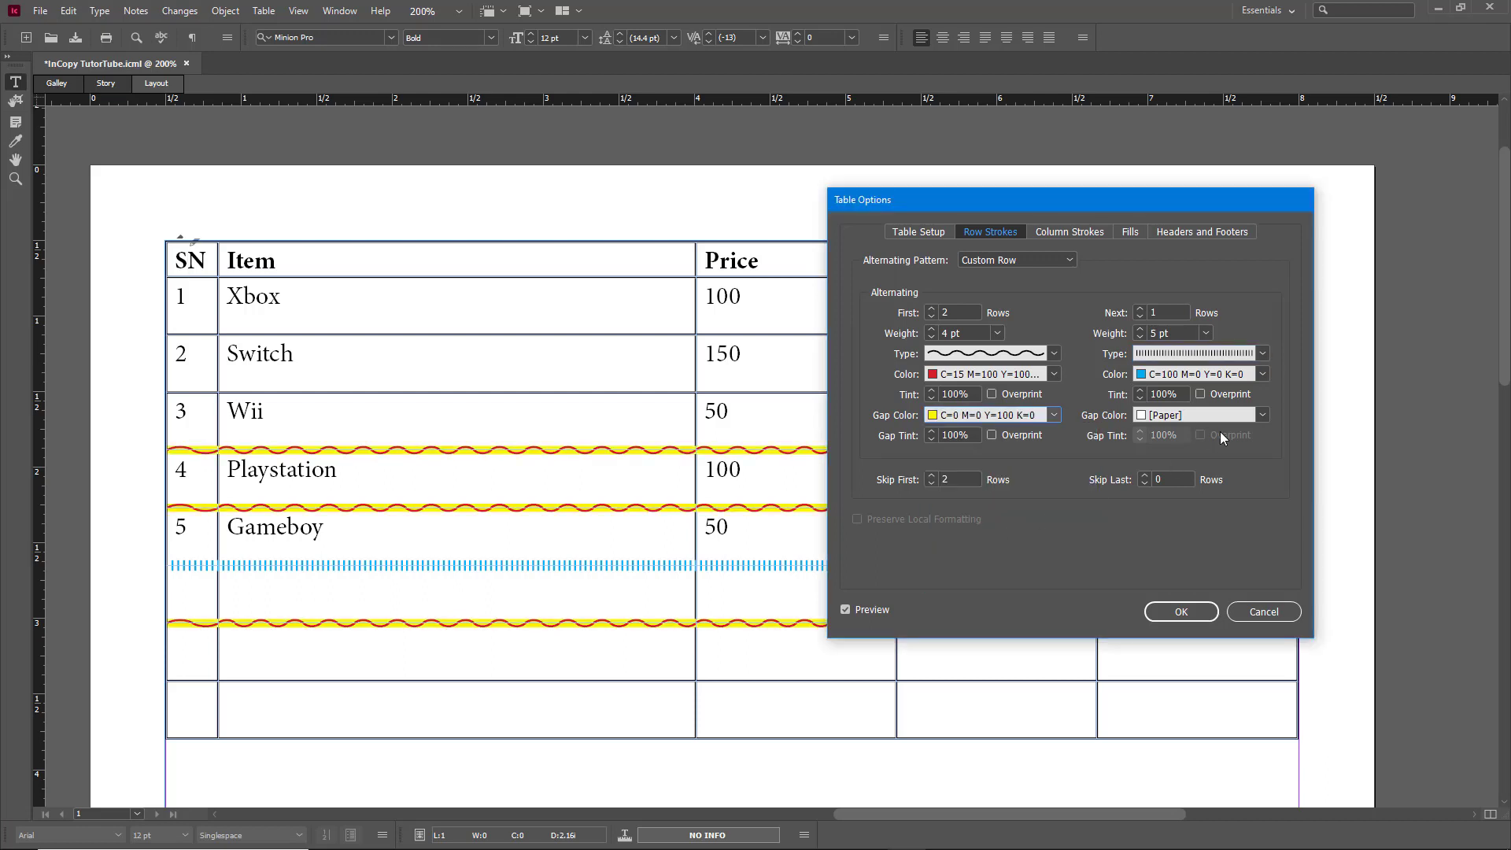
{"action": "left_click", "coordinate": [1220, 418]}
{"action": "left_click", "coordinate": [1184, 566]}
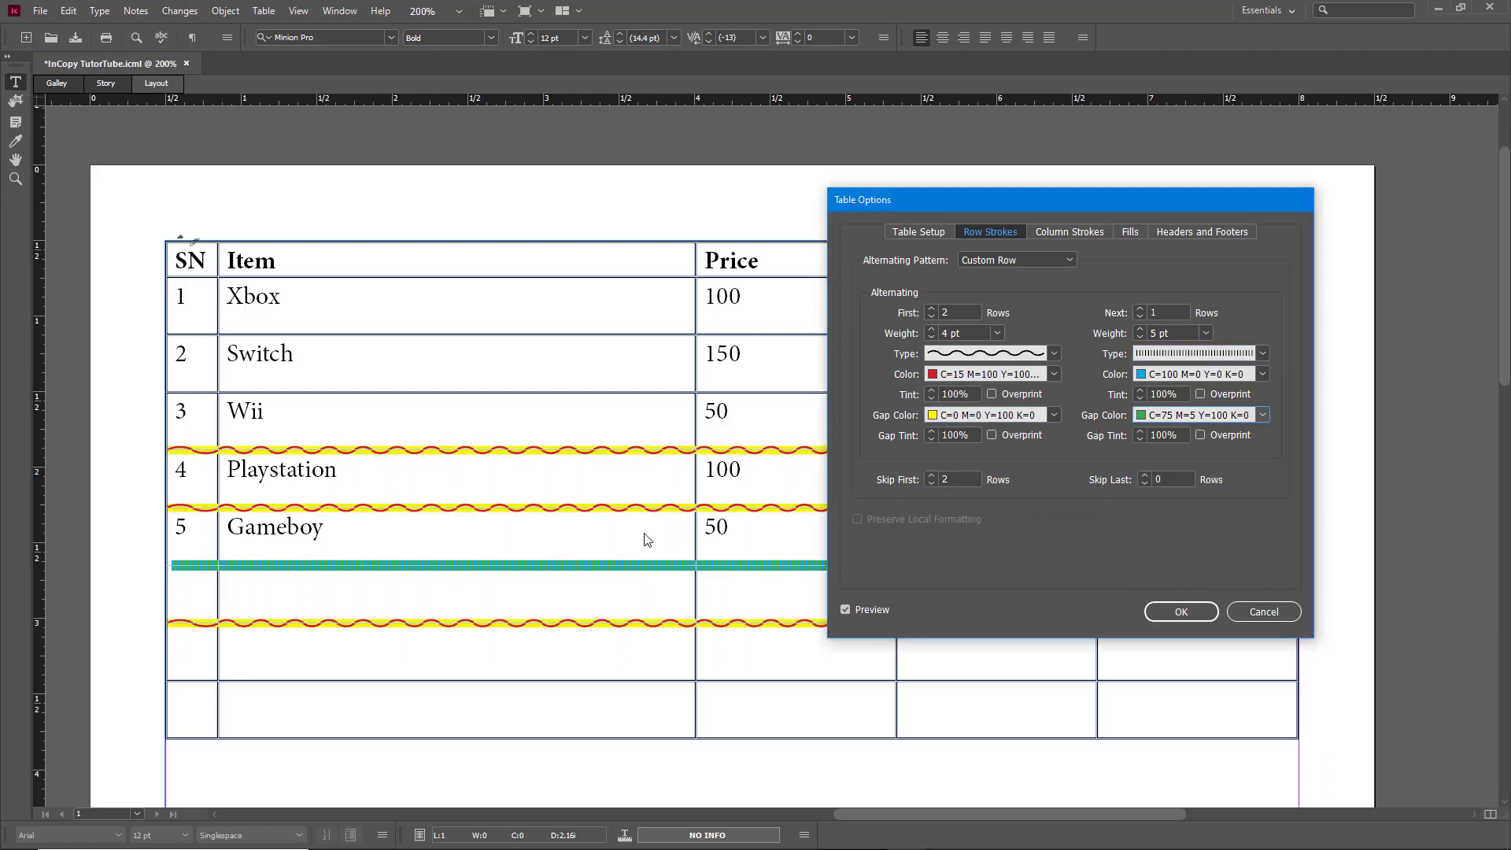
{"action": "left_click", "coordinate": [1241, 417]}
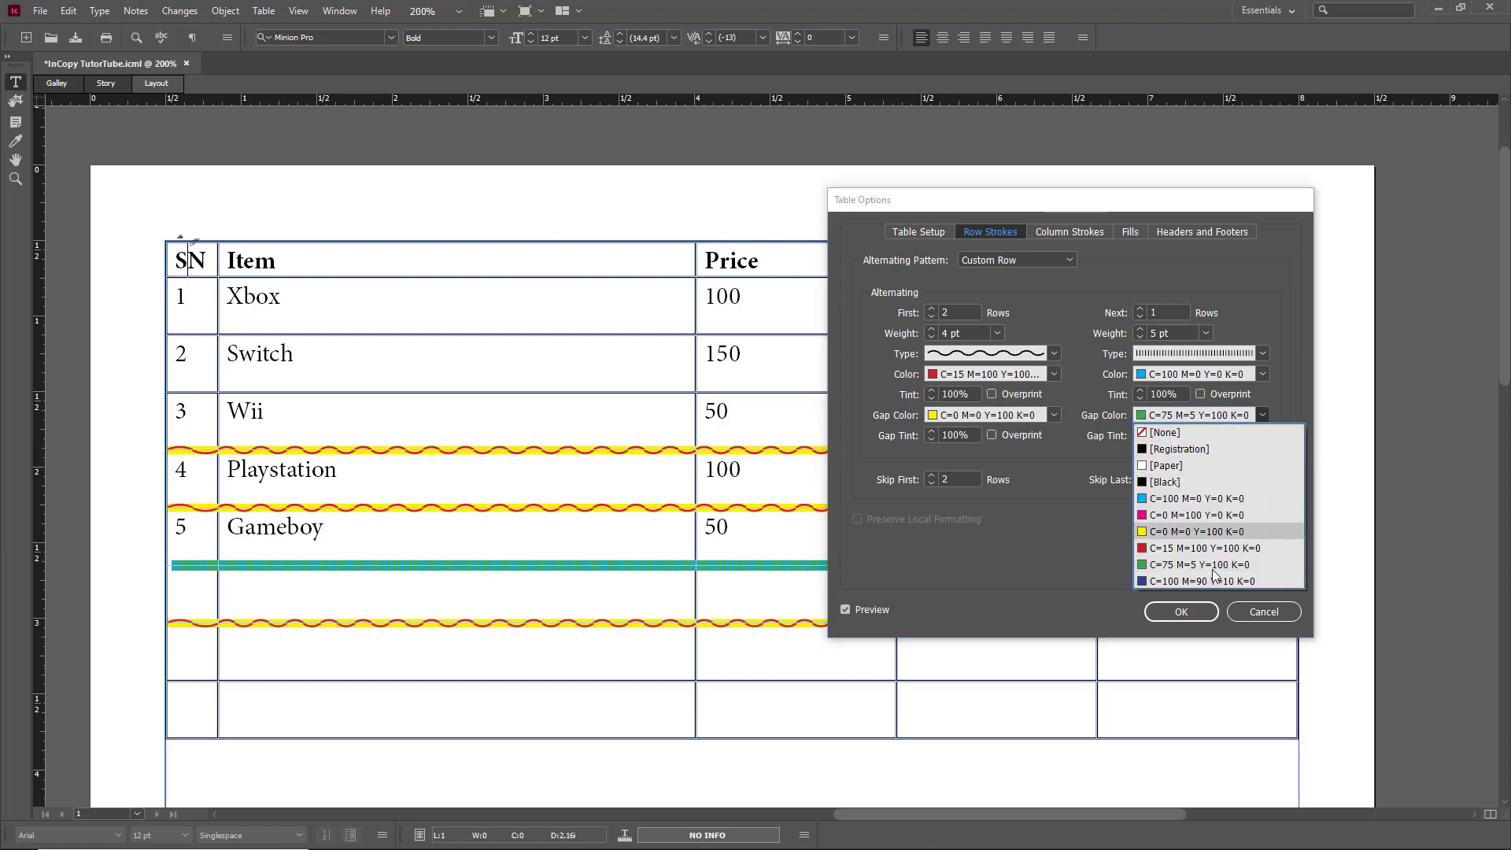
{"action": "left_click", "coordinate": [1190, 532]}
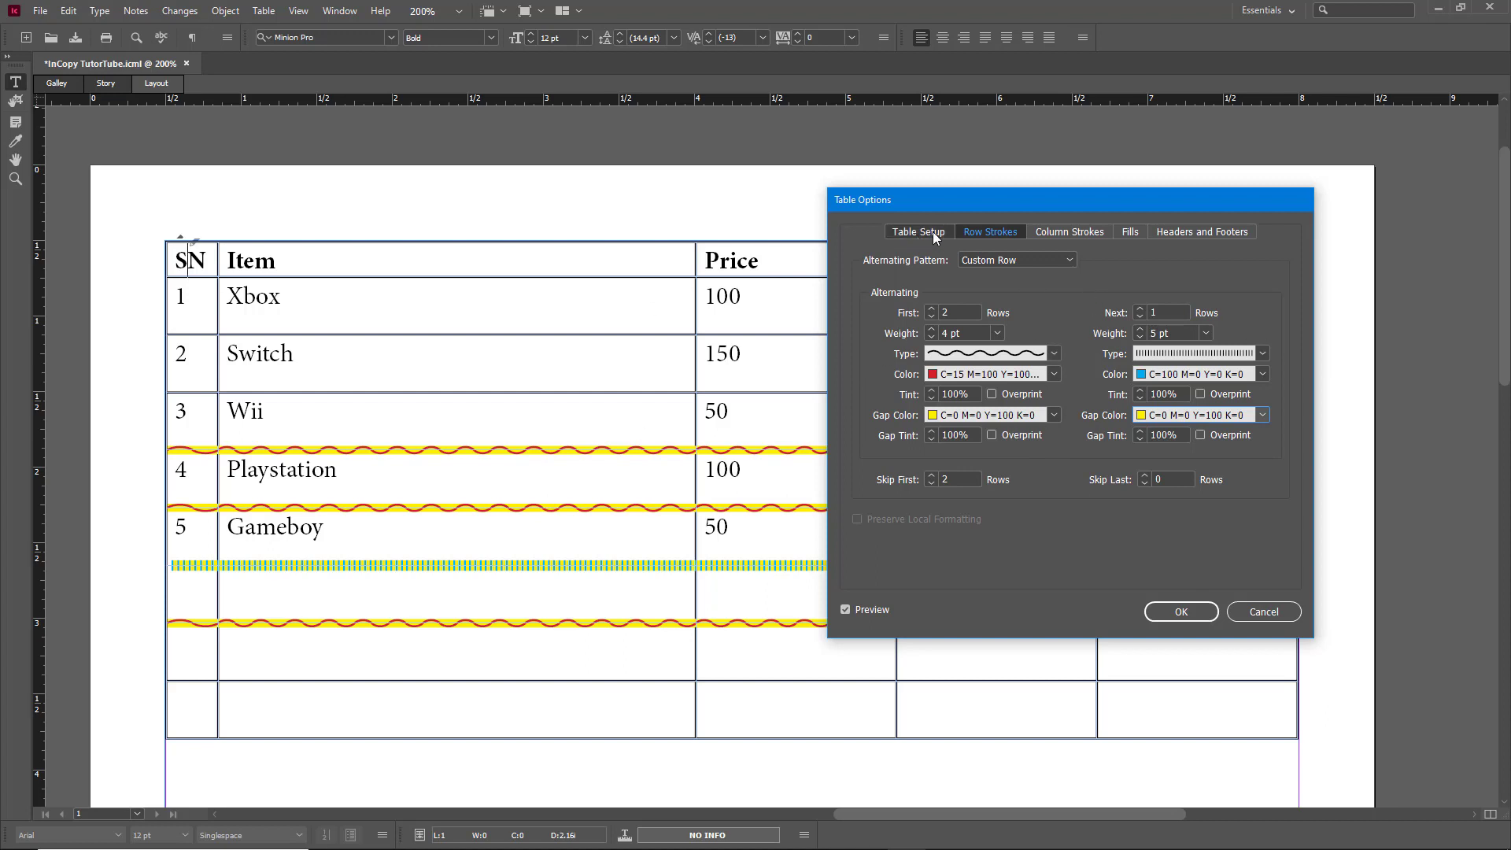
Step: Set column strokes to alternate Every Other Column and move the dialog to show the whole table
{"action": "left_click", "coordinate": [1084, 233]}
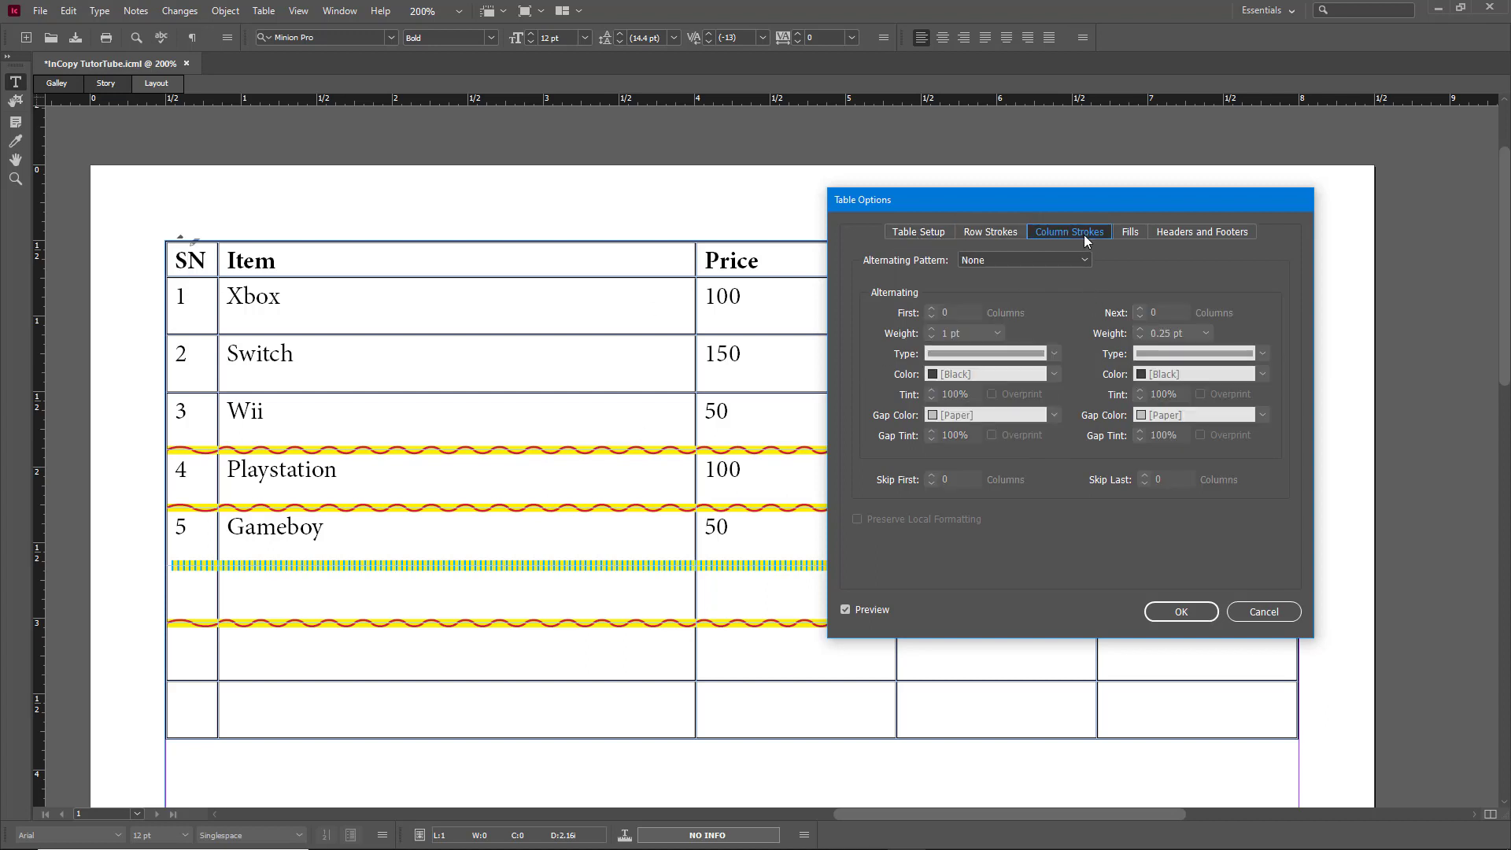
{"action": "left_click", "coordinate": [1047, 261]}
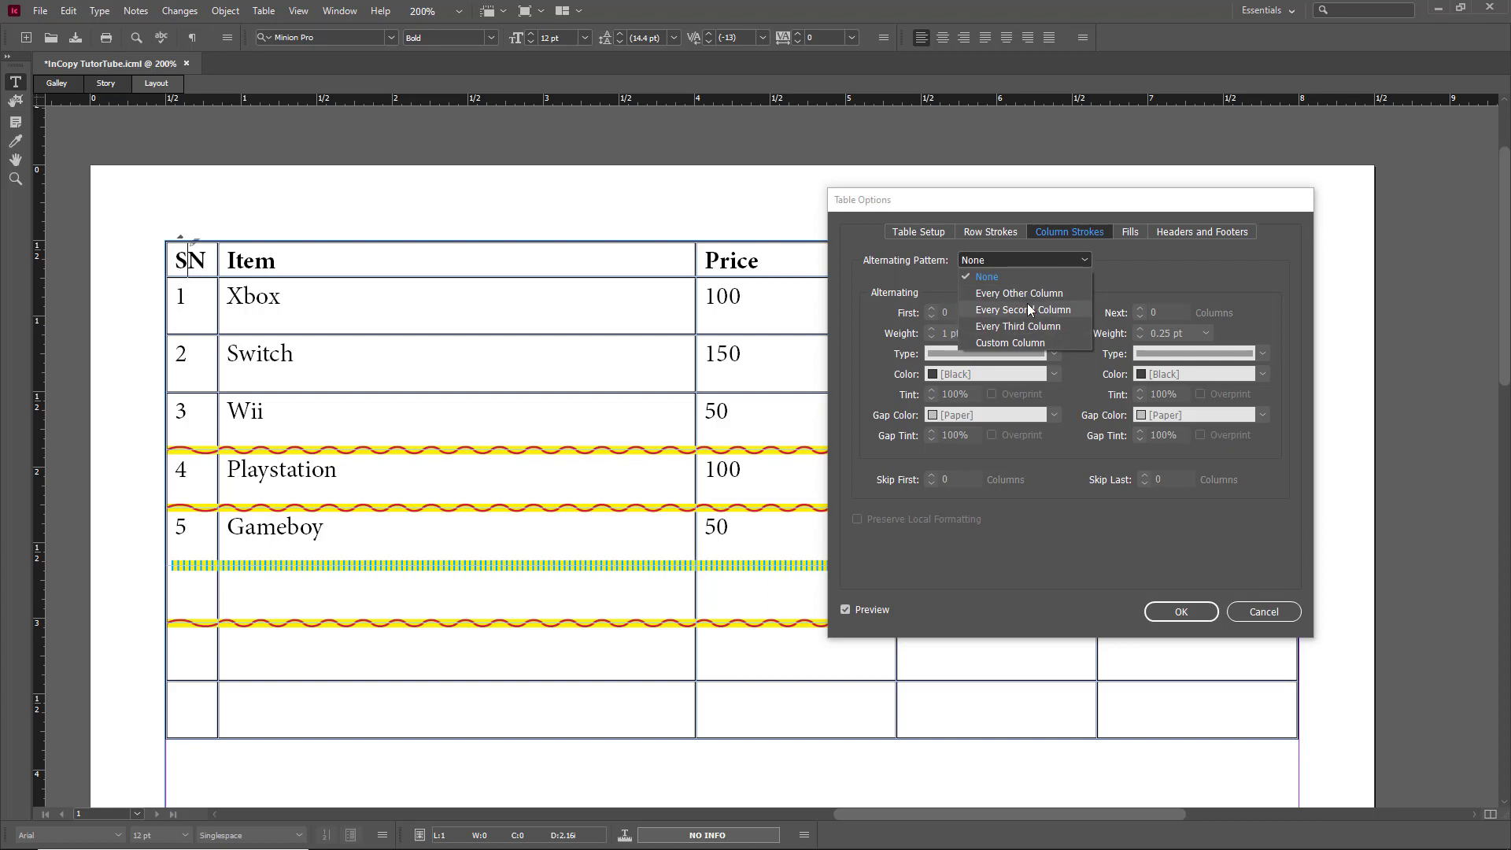
{"action": "left_click", "coordinate": [1027, 294]}
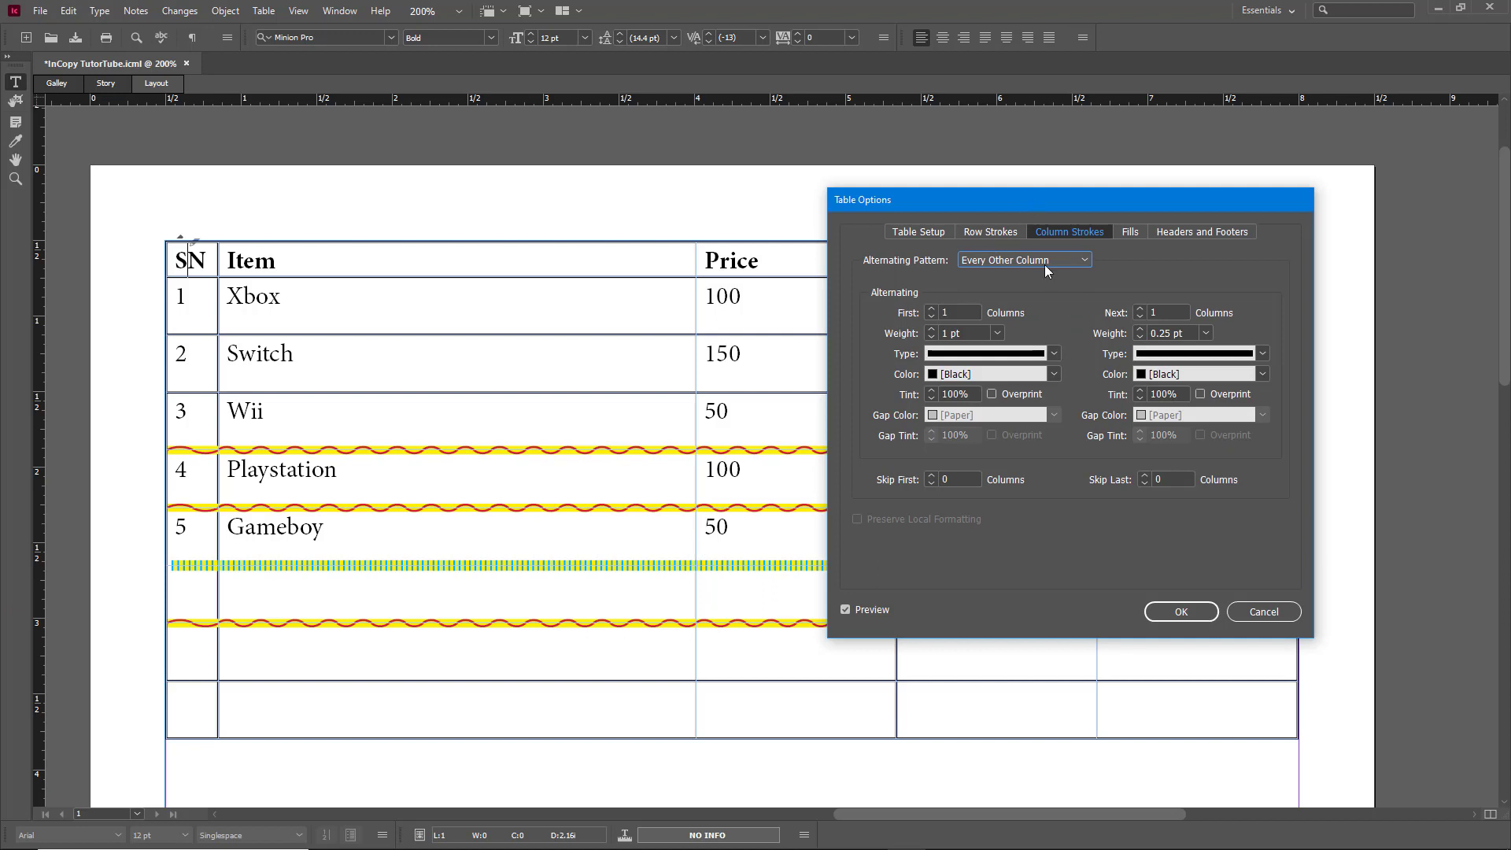
{"action": "left_click_drag", "start_coordinate": [1028, 201], "coordinate": [1171, 448]}
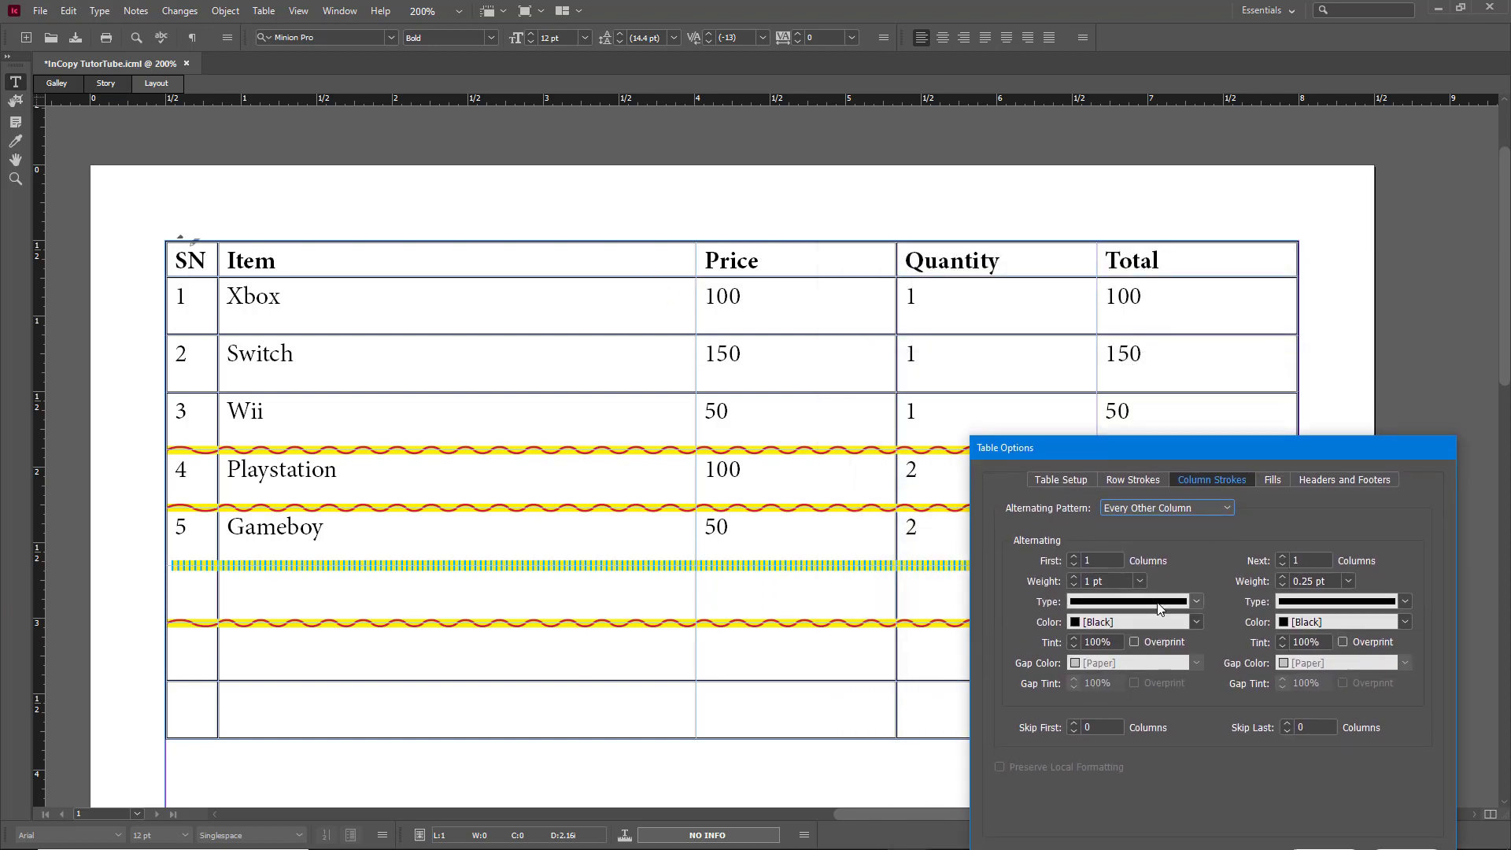
Step: Set the column stroke weights to 5 pt for the first column and 6 pt for the next
{"action": "left_click", "coordinate": [1074, 577]}
{"action": "left_click", "coordinate": [1074, 577]}
{"action": "left_click", "coordinate": [1073, 577]}
{"action": "left_click", "coordinate": [1074, 577]}
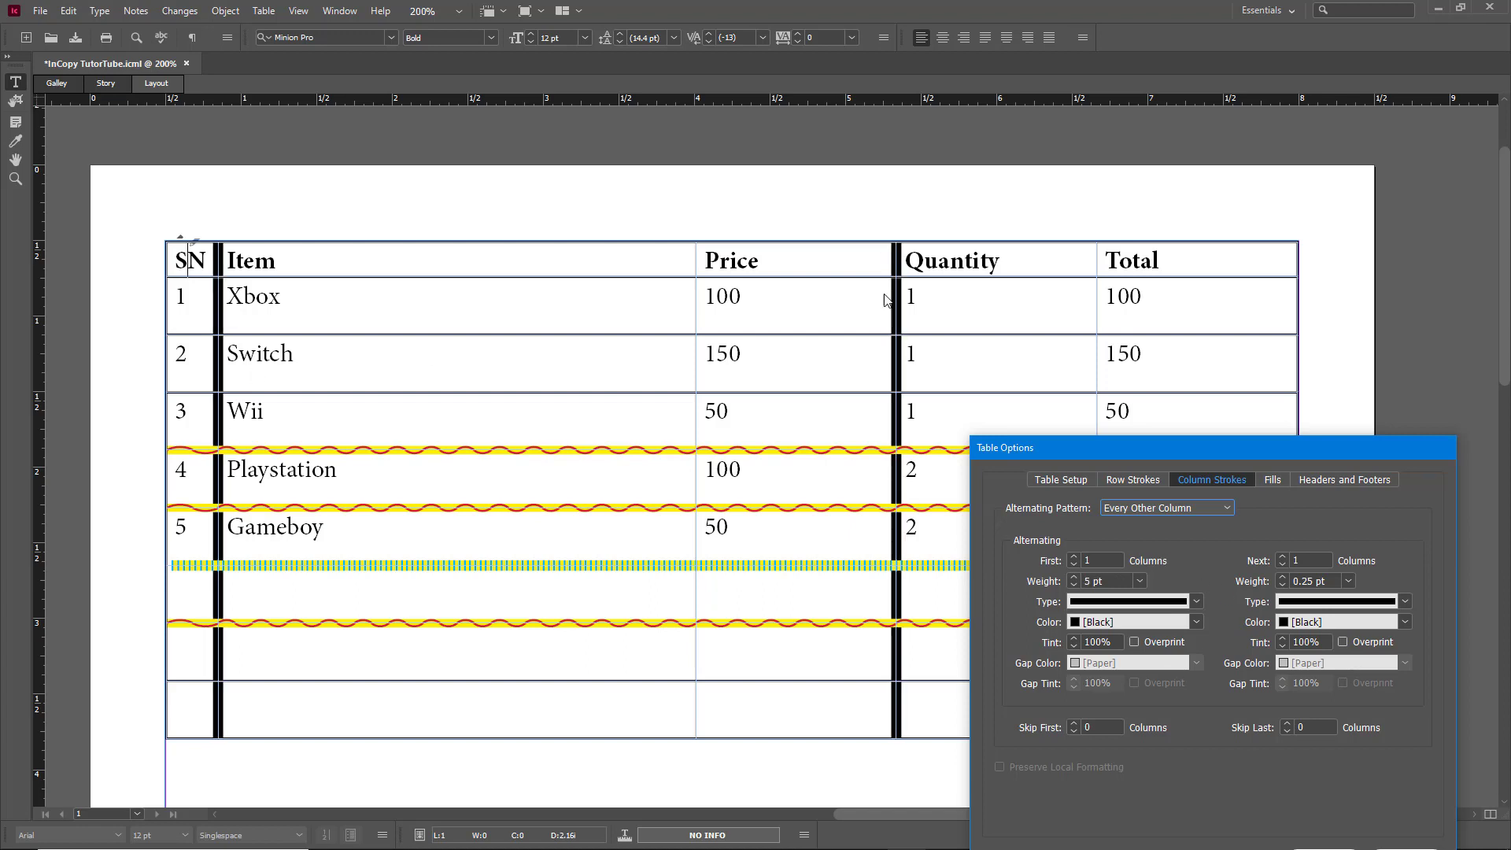
{"action": "left_click", "coordinate": [1282, 577]}
{"action": "left_click", "coordinate": [1283, 577]}
{"action": "left_click", "coordinate": [1283, 577]}
{"action": "left_click", "coordinate": [1282, 577]}
{"action": "left_click", "coordinate": [1283, 577]}
{"action": "left_click", "coordinate": [1282, 577]}
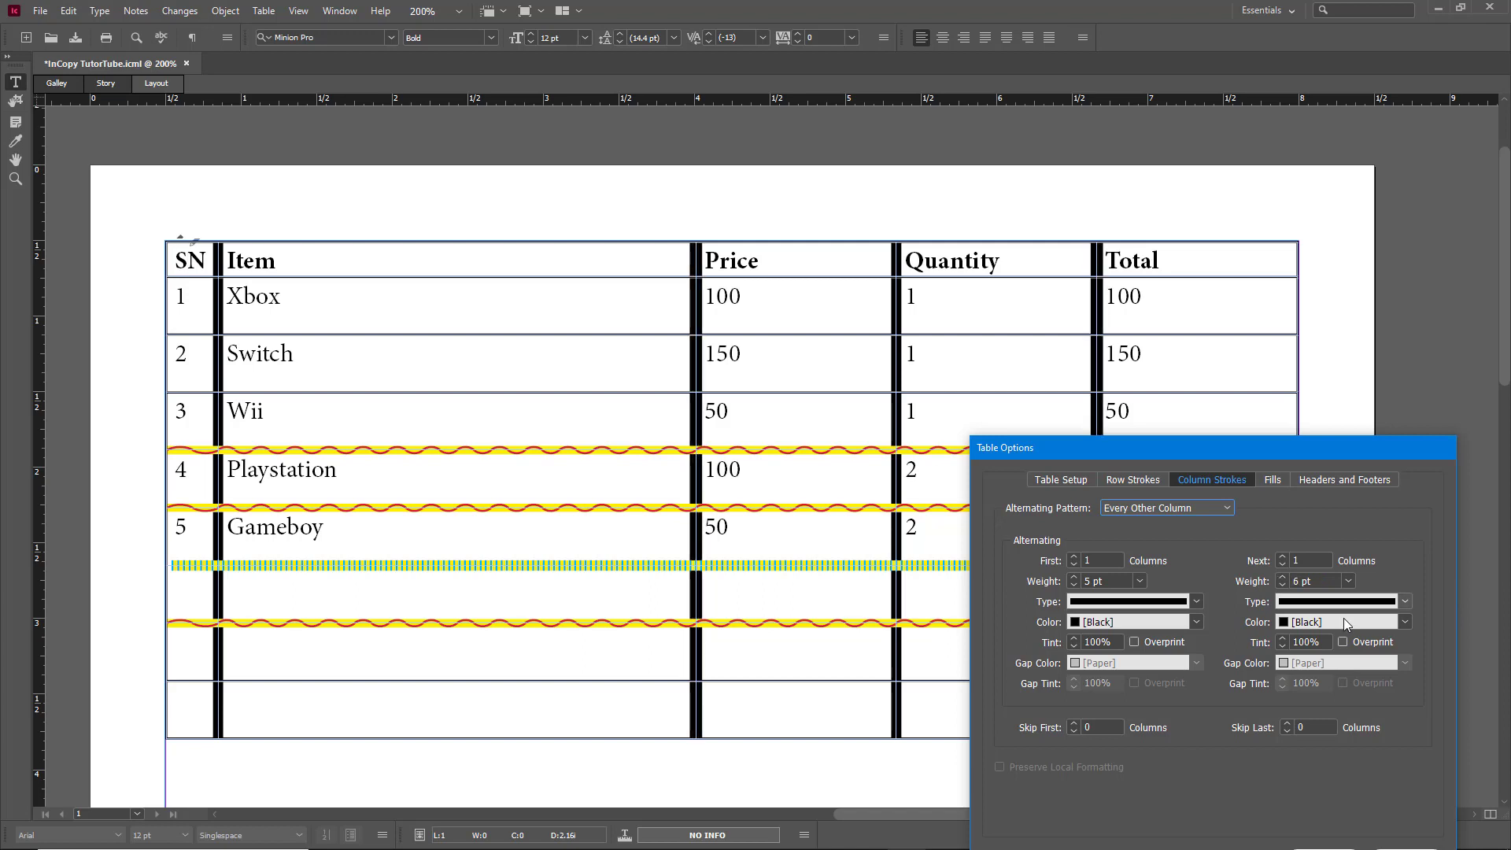
Step: Make the first column strokes Dotted and the next column strokes White Diamond
{"action": "left_click", "coordinate": [1196, 601]}
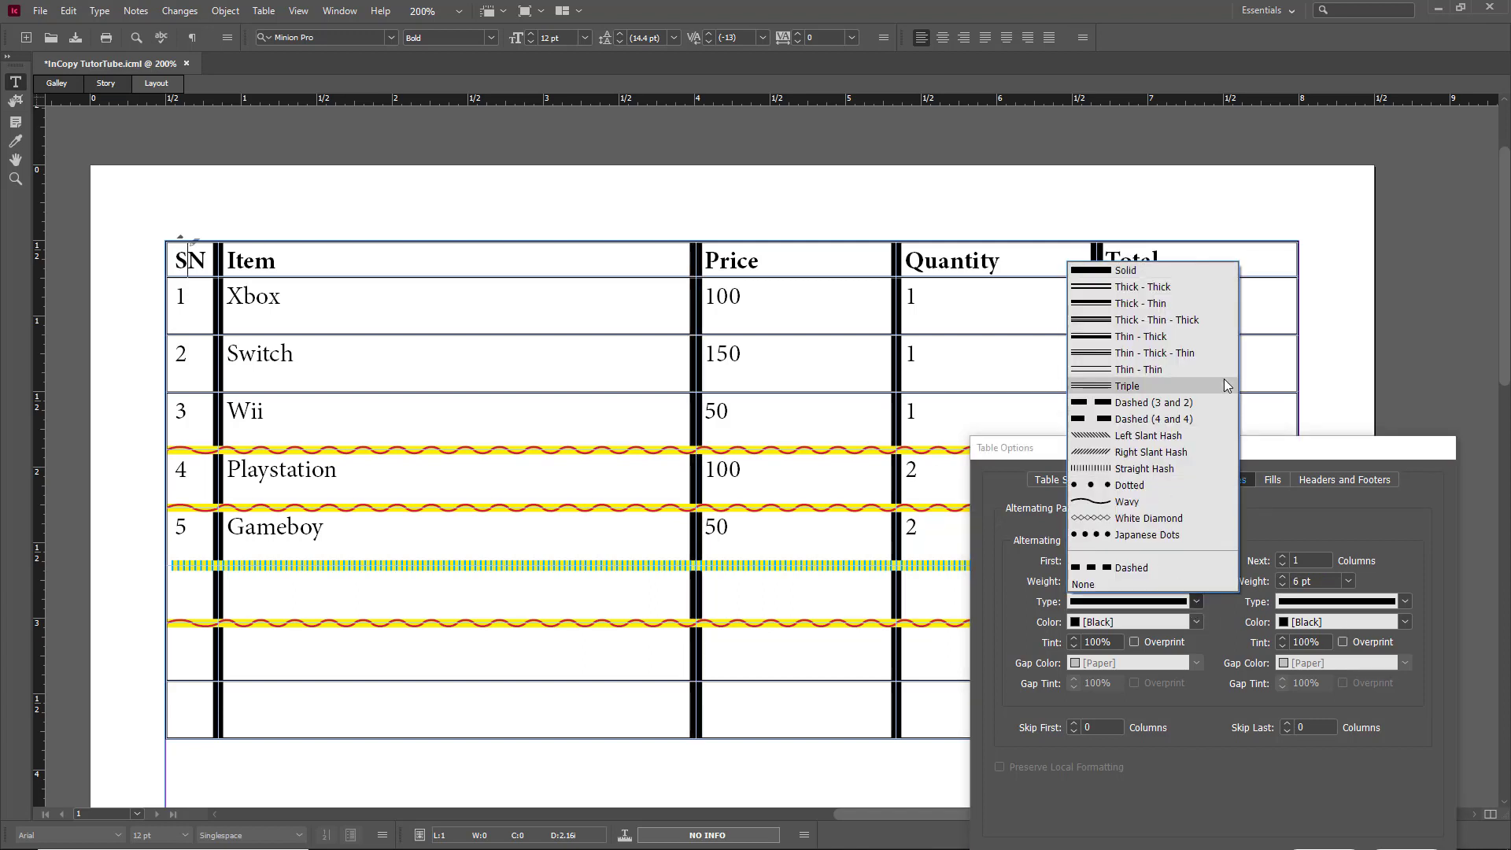
{"action": "left_click", "coordinate": [1149, 484]}
{"action": "left_click", "coordinate": [1403, 601]}
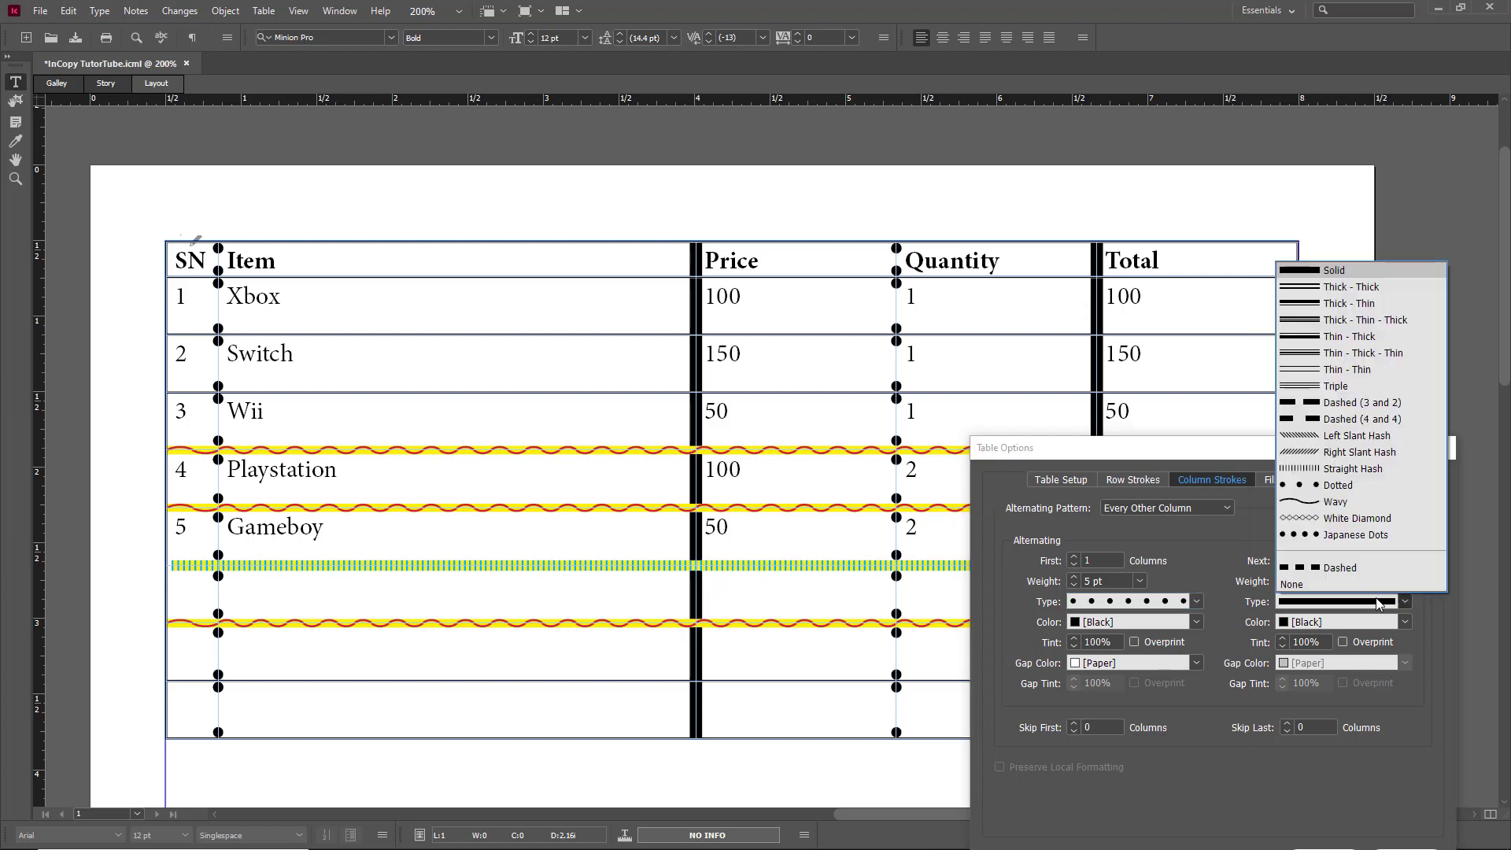
{"action": "left_click", "coordinate": [1345, 519]}
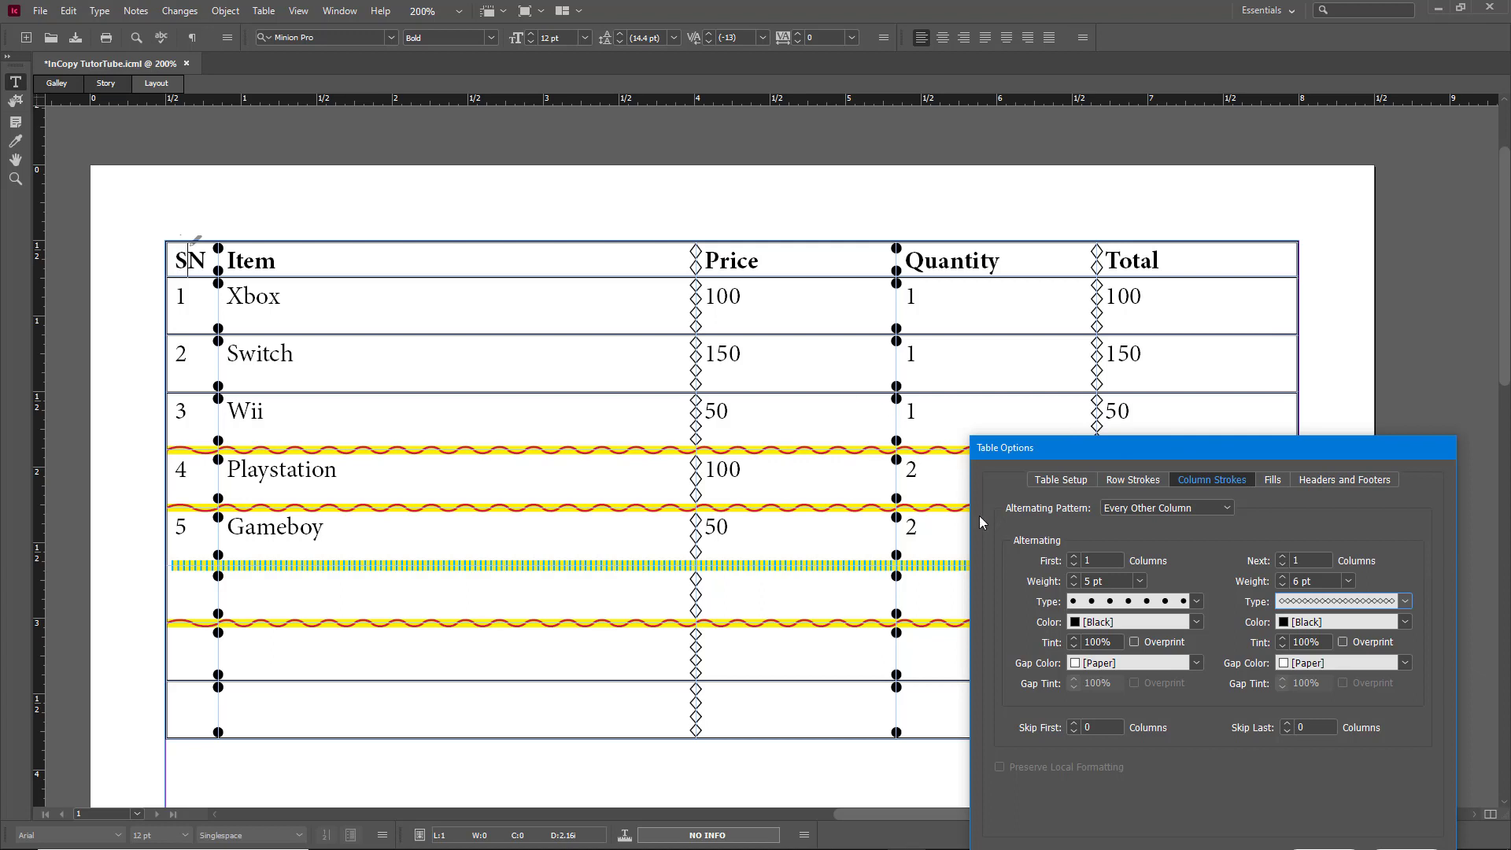
Step: Colour the dotted column strokes magenta and the diamond column strokes yellow
{"action": "left_click", "coordinate": [1197, 624]}
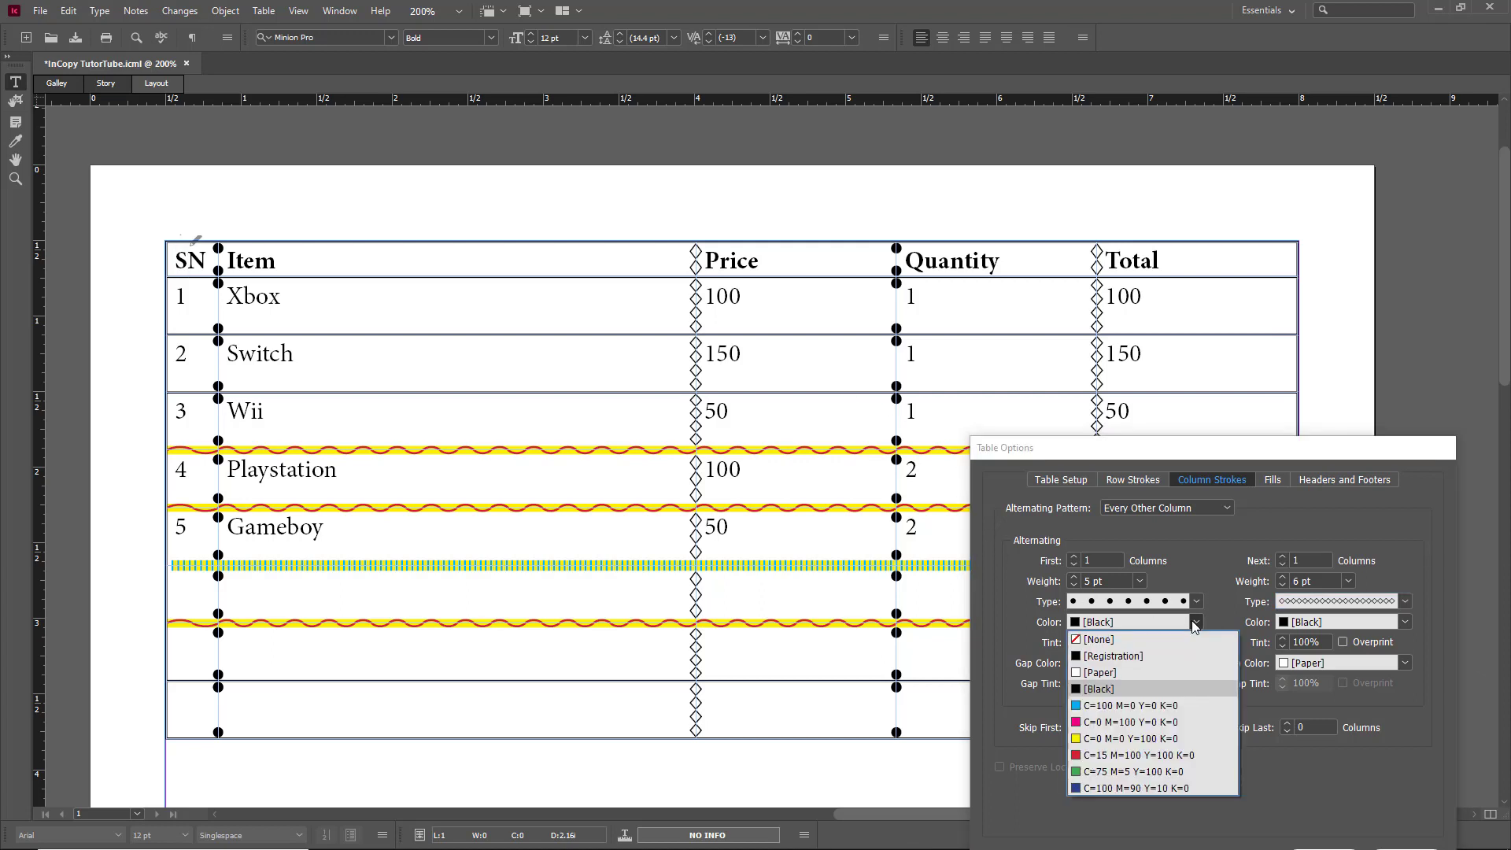
{"action": "left_click", "coordinate": [1135, 723]}
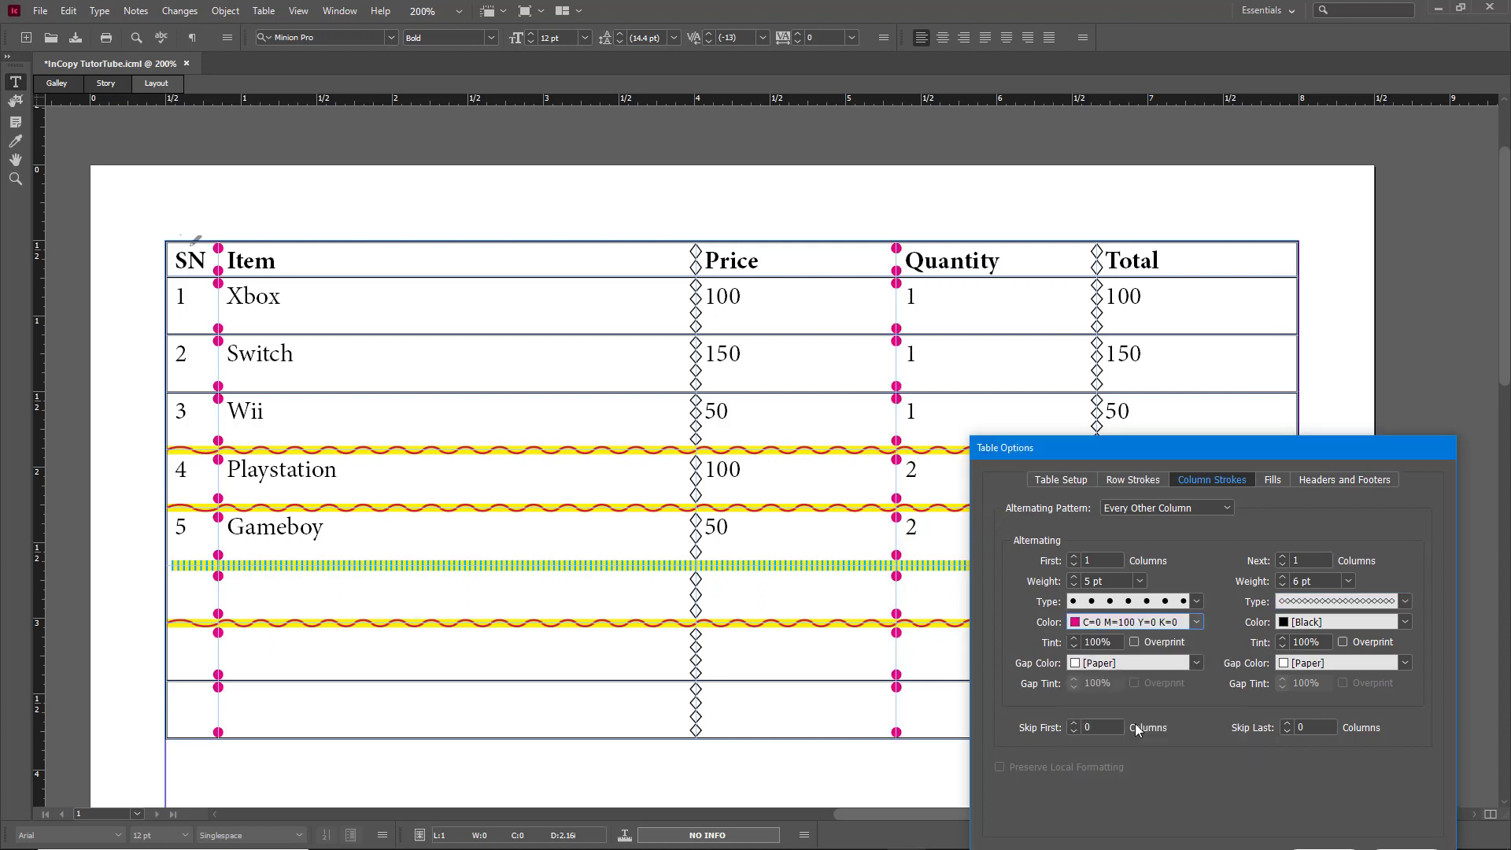
{"action": "left_click", "coordinate": [1402, 624]}
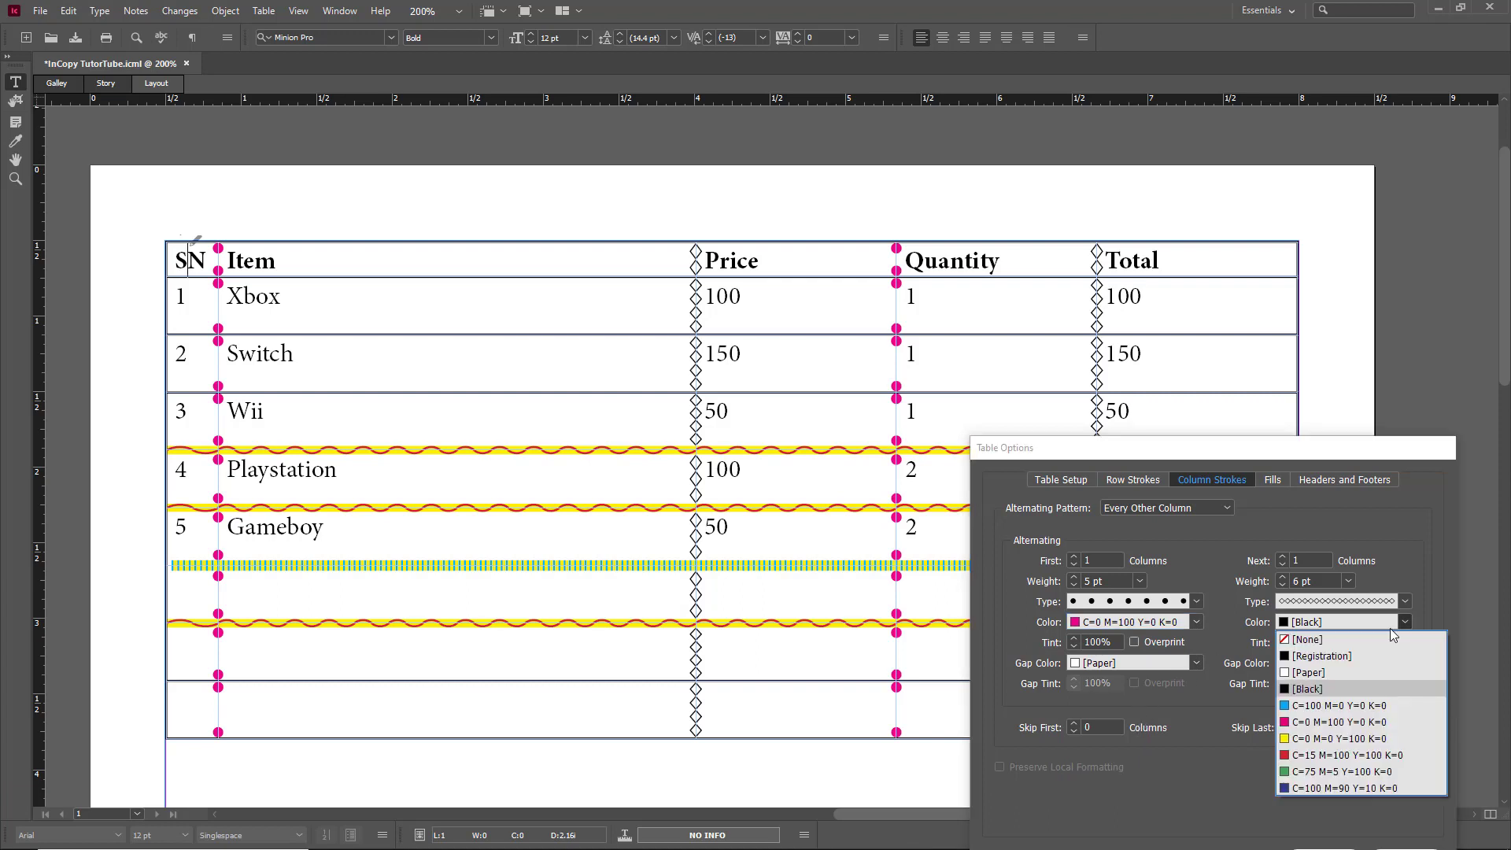
{"action": "left_click", "coordinate": [1344, 739]}
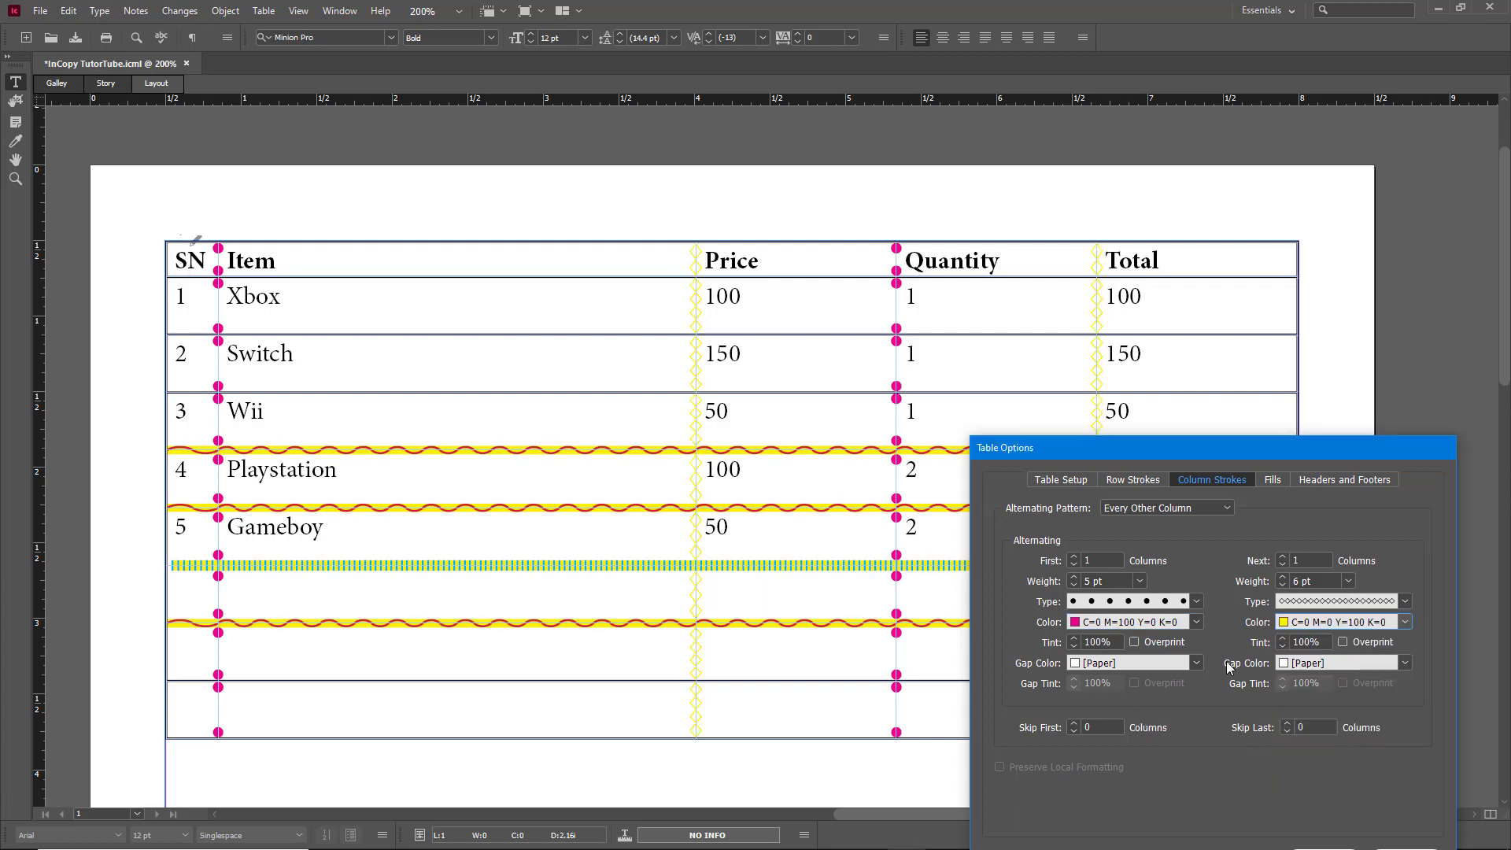
Step: Give the dotted strokes lighter-tinted cyan gaps and the diamonds black gaps, skipping the first column
{"action": "left_click", "coordinate": [1164, 662]}
{"action": "left_click", "coordinate": [1149, 747]}
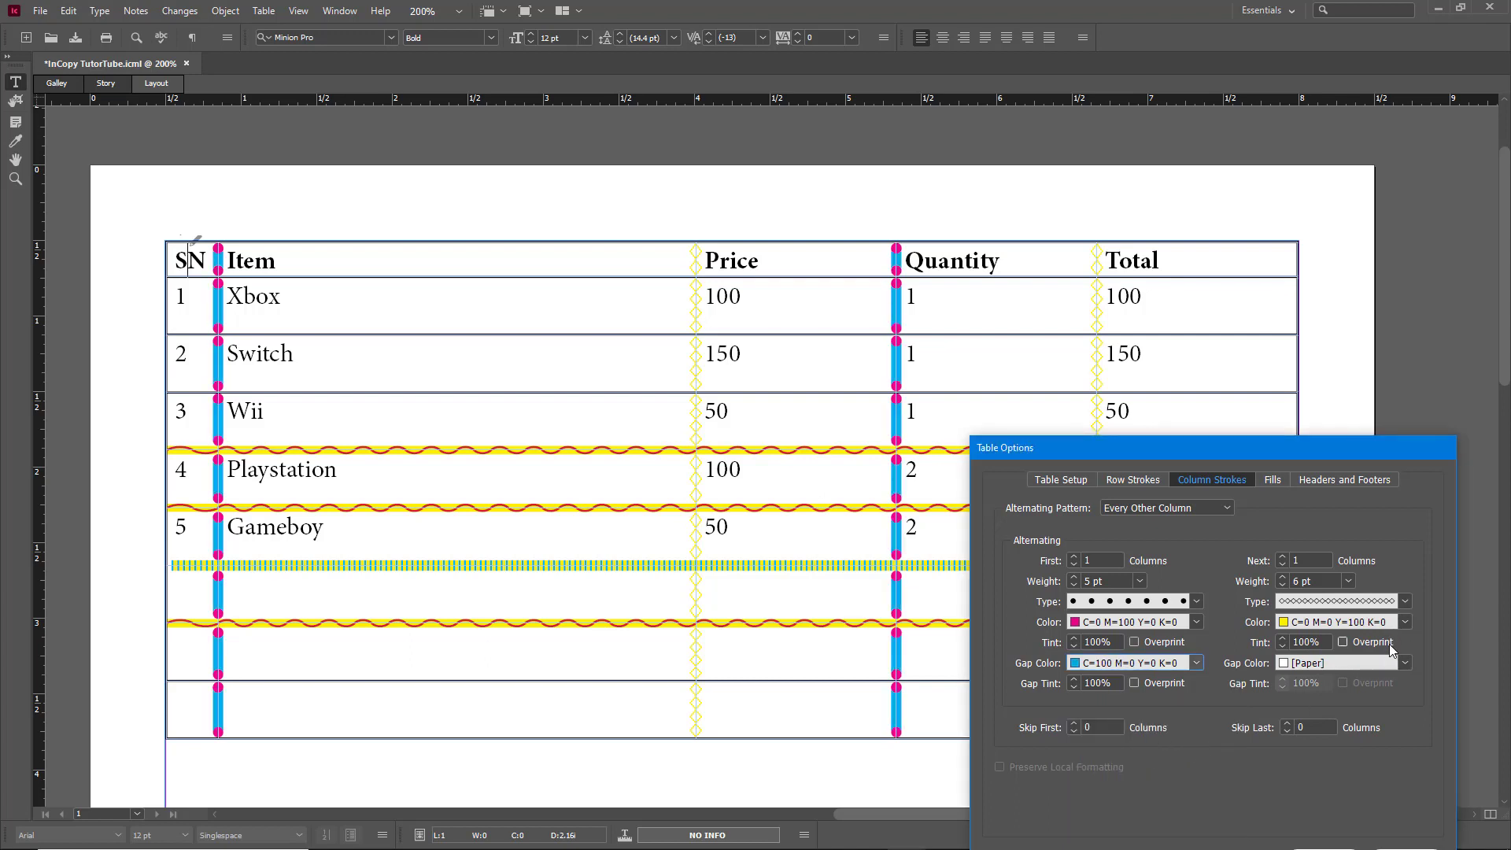
{"action": "left_click", "coordinate": [1397, 666]}
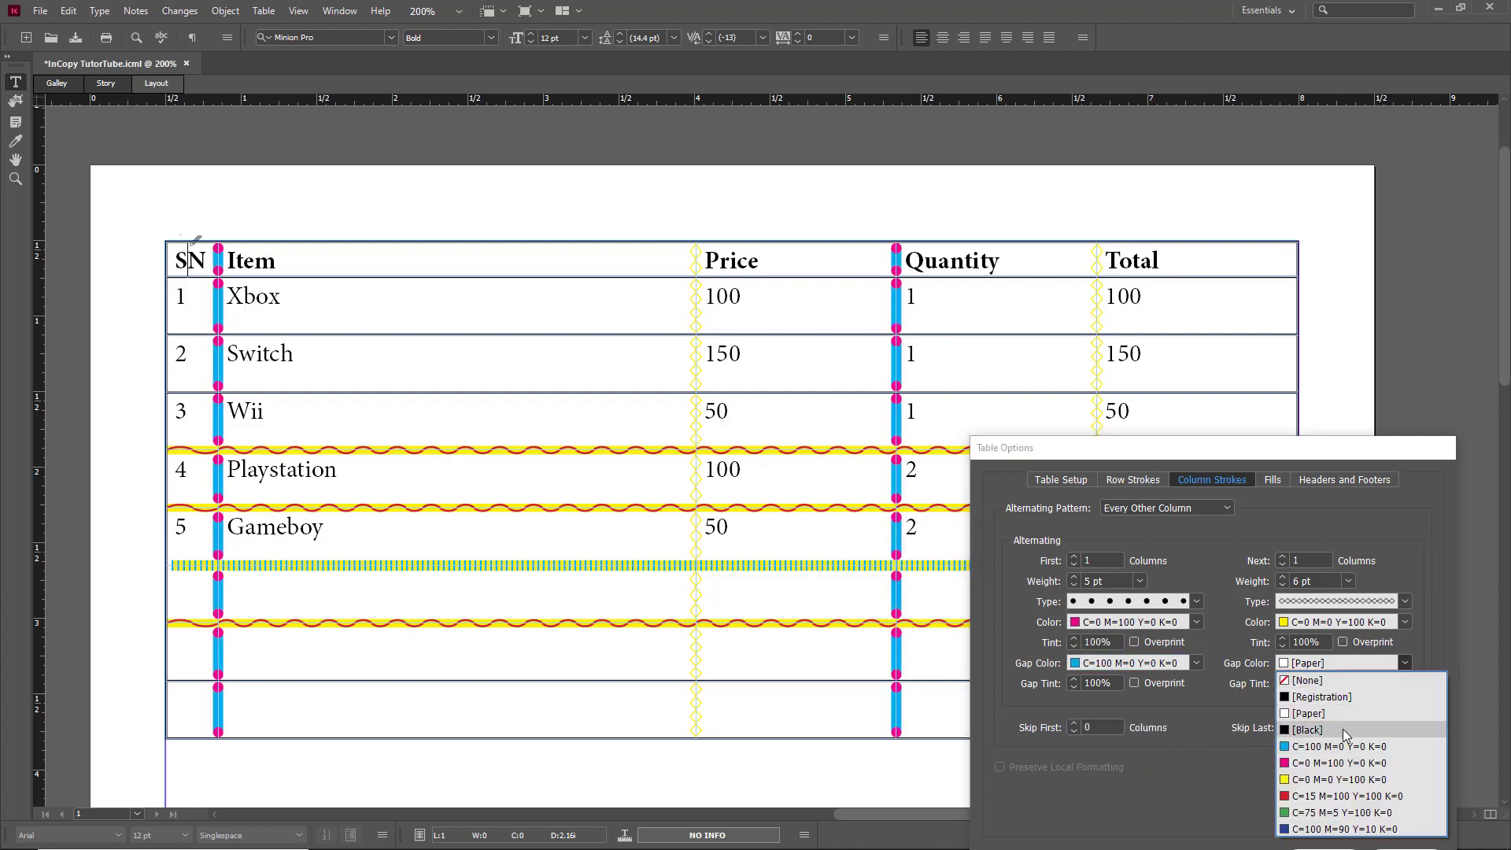
{"action": "left_click", "coordinate": [1344, 730]}
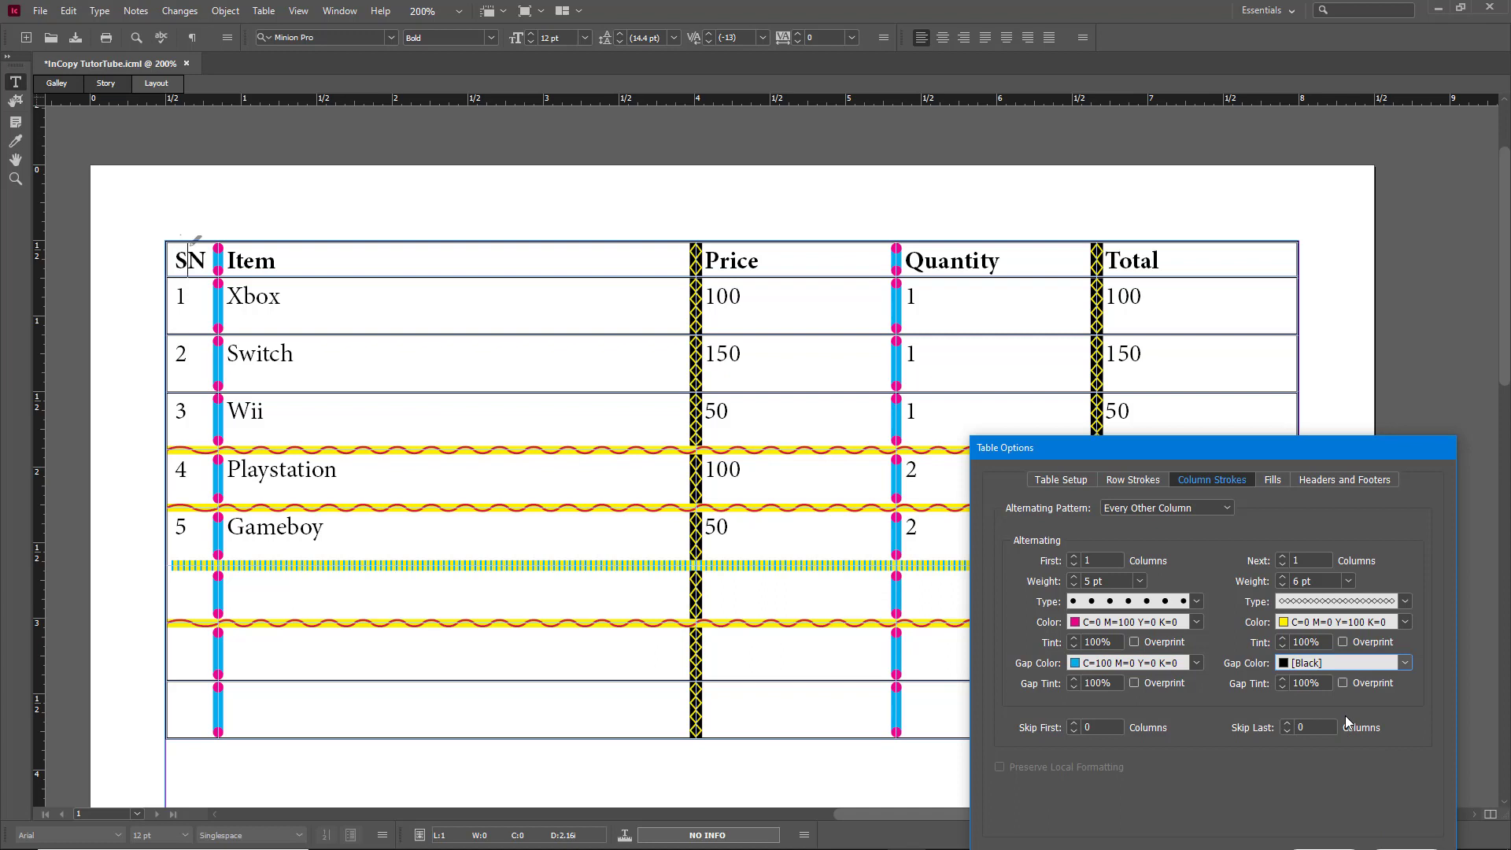
{"action": "left_click", "coordinate": [1073, 687]}
{"action": "left_click", "coordinate": [1074, 687]}
{"action": "left_click", "coordinate": [1074, 687]}
{"action": "left_click", "coordinate": [1074, 687]}
{"action": "left_click", "coordinate": [1074, 687]}
{"action": "left_click", "coordinate": [1073, 723]}
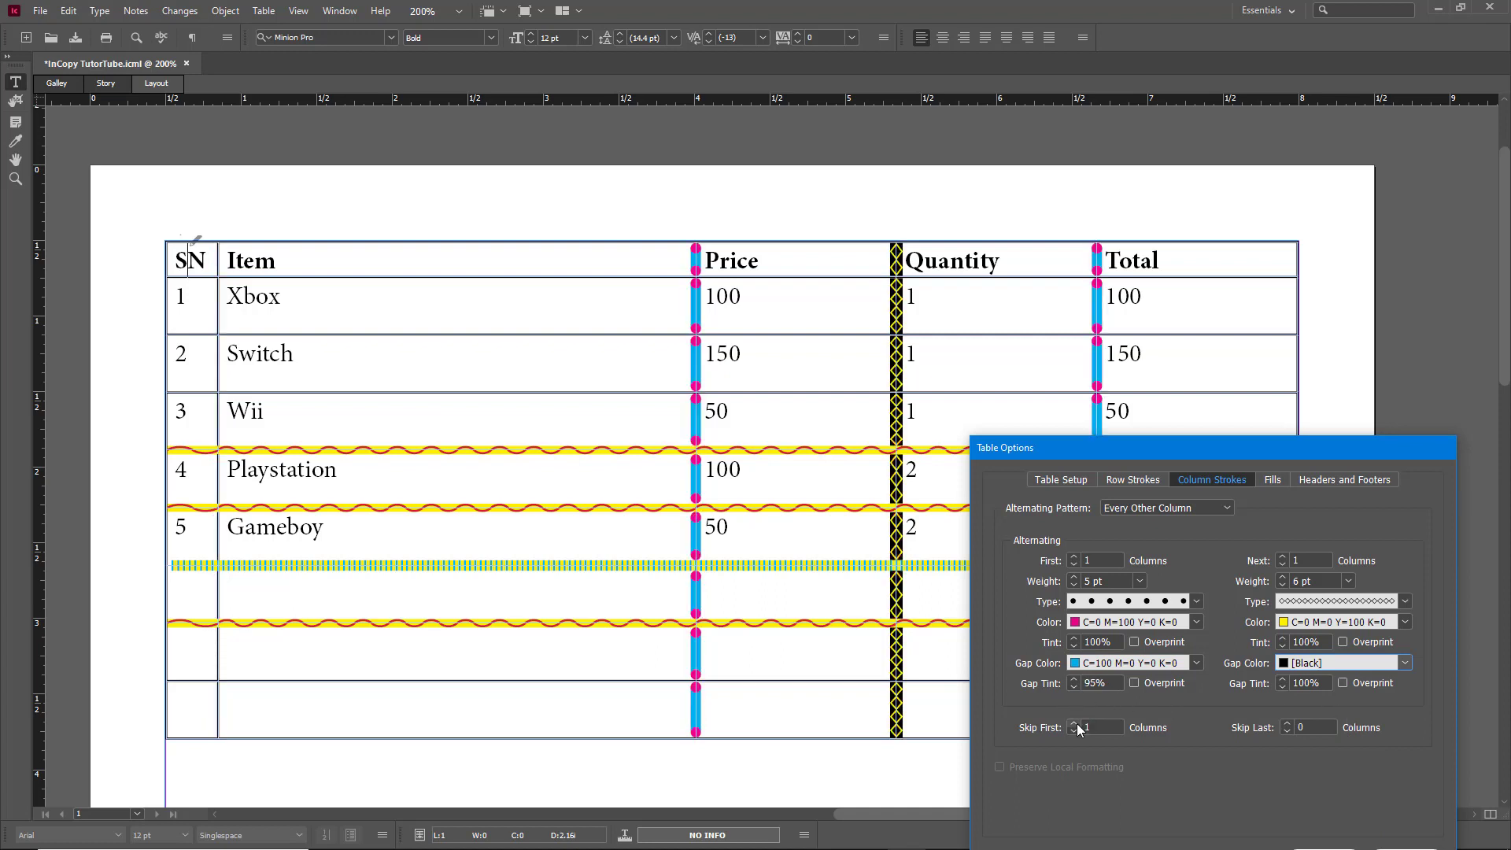
Step: Skip the last column too, leaving the Total column edge plain, and review the Row Strokes settings
{"action": "left_click", "coordinate": [1286, 723]}
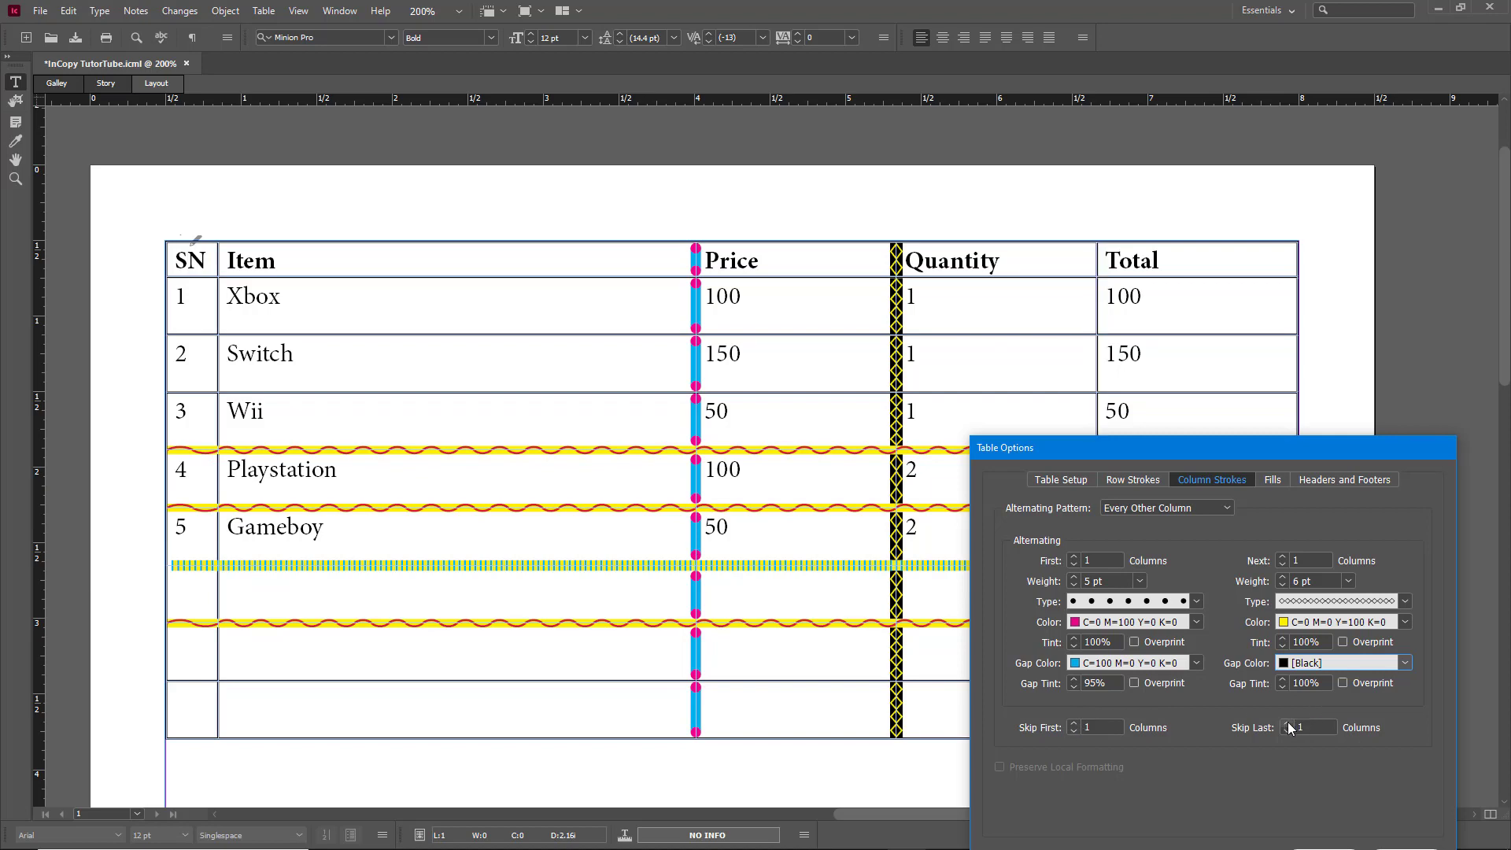
{"action": "left_click_drag", "start_coordinate": [1274, 446], "coordinate": [1311, 187]}
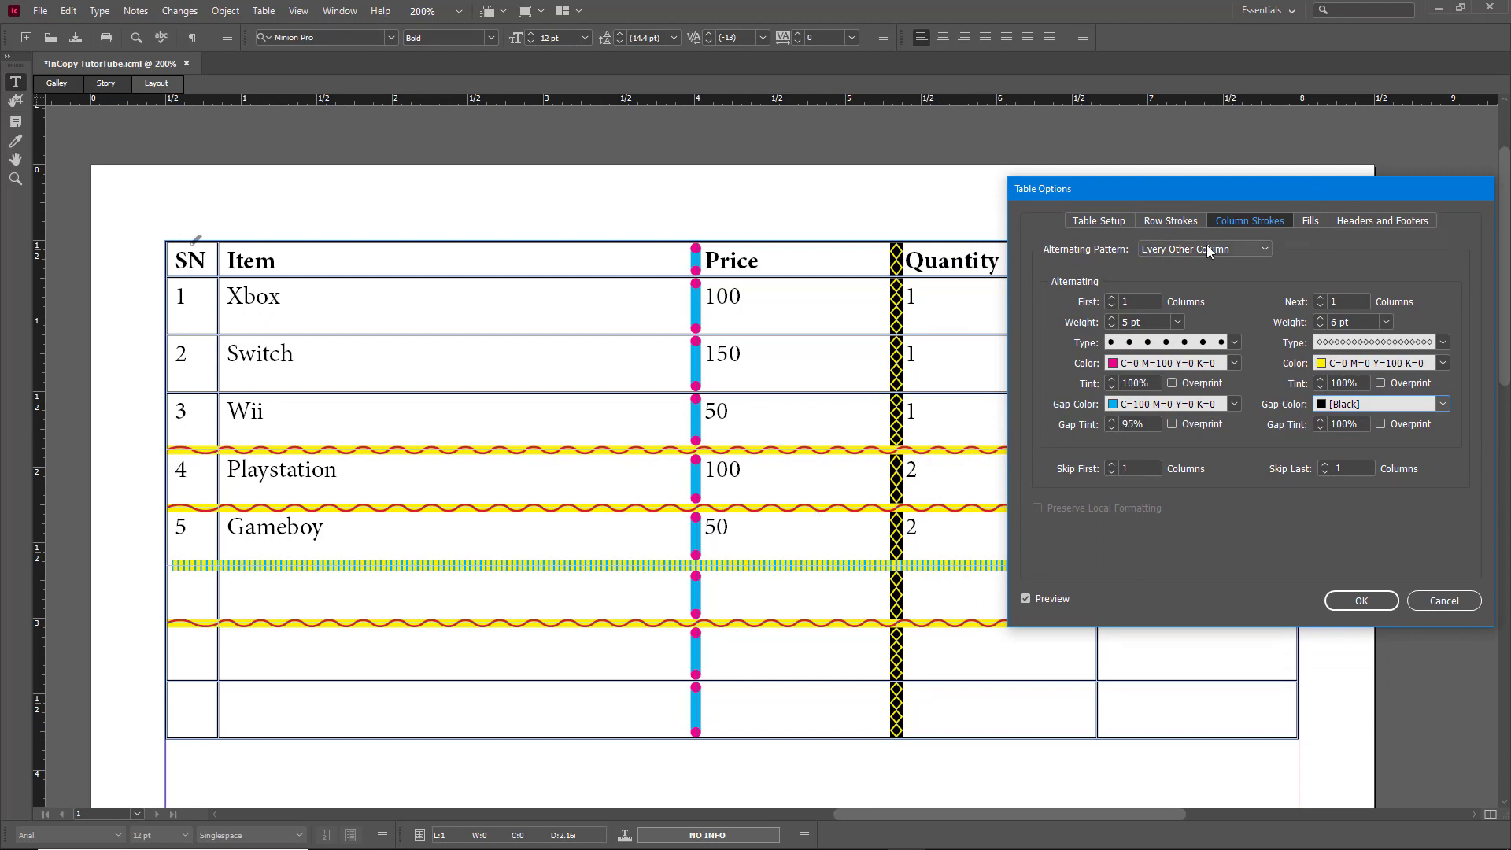
{"action": "left_click", "coordinate": [1189, 221]}
{"action": "left_click", "coordinate": [1250, 221]}
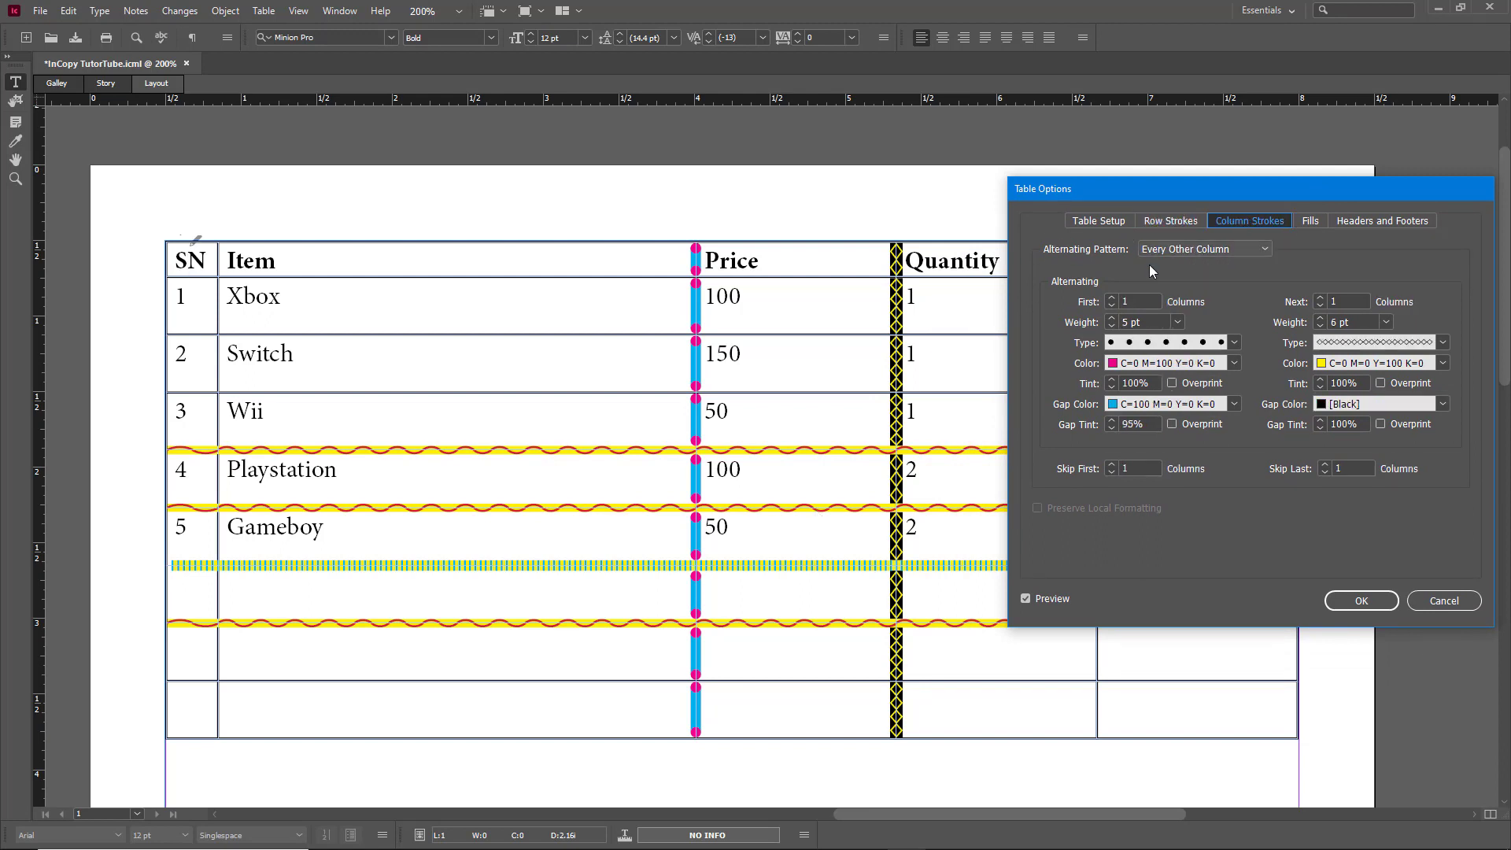